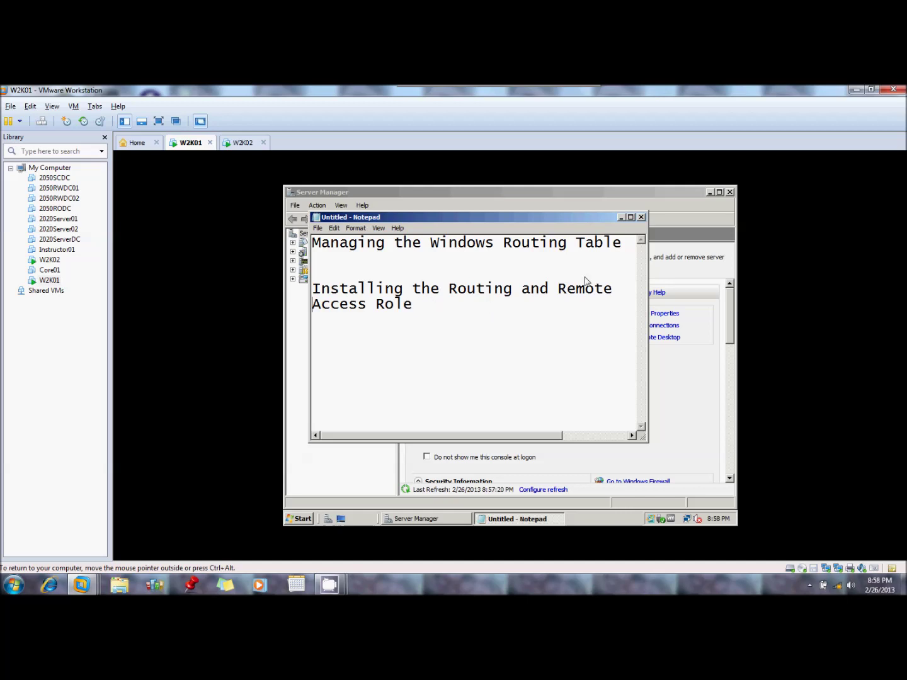
Open the Internet Protocol Version 4 (TCP/IPv4) properties of Local Area Connection on the W2K01 server
{"action": "left_click", "coordinate": [623, 217]}
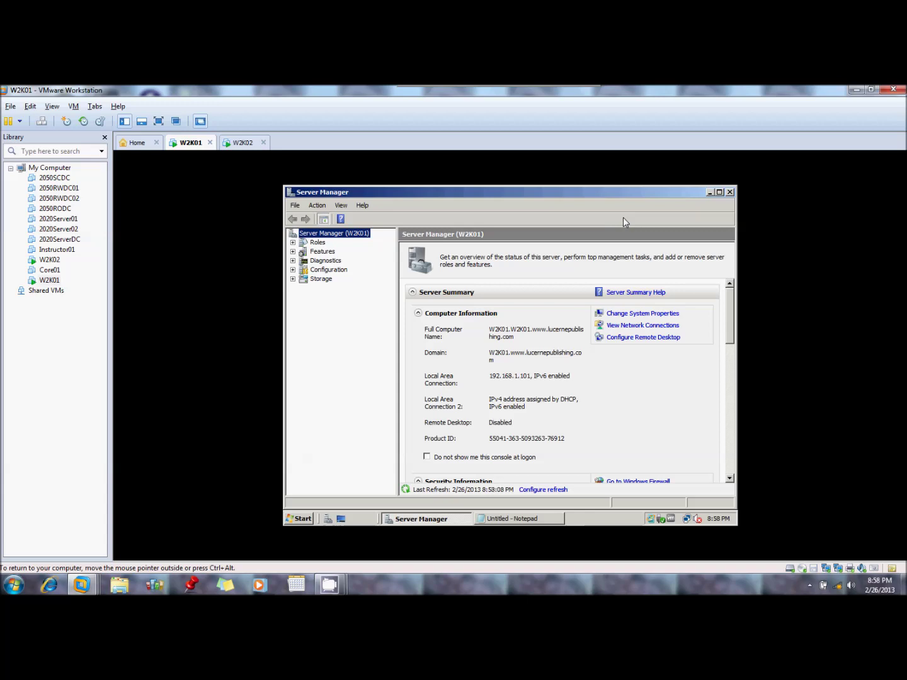
{"action": "left_click", "coordinate": [642, 326]}
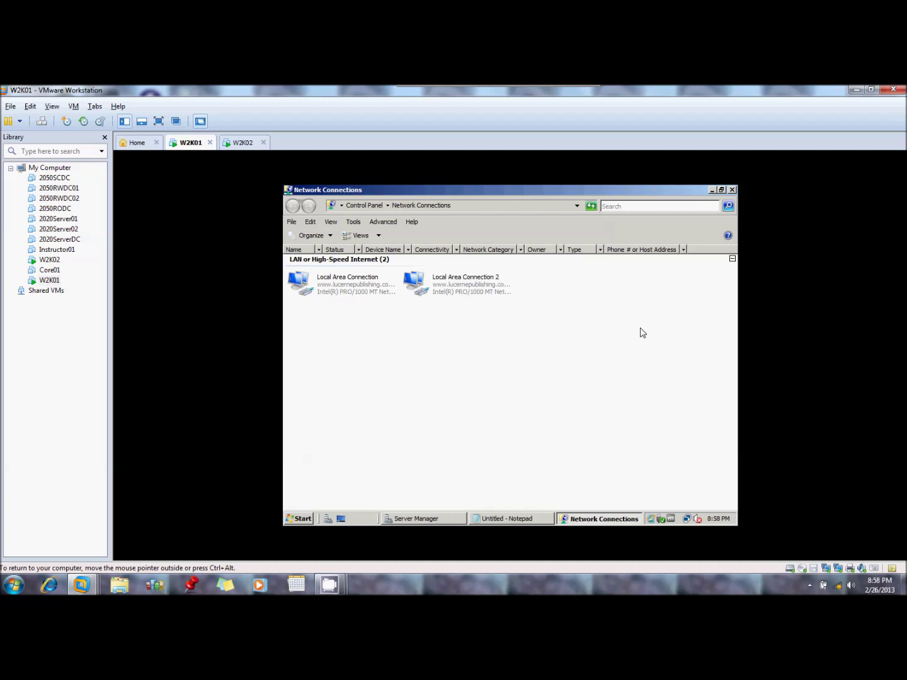
{"action": "left_click", "coordinate": [373, 288]}
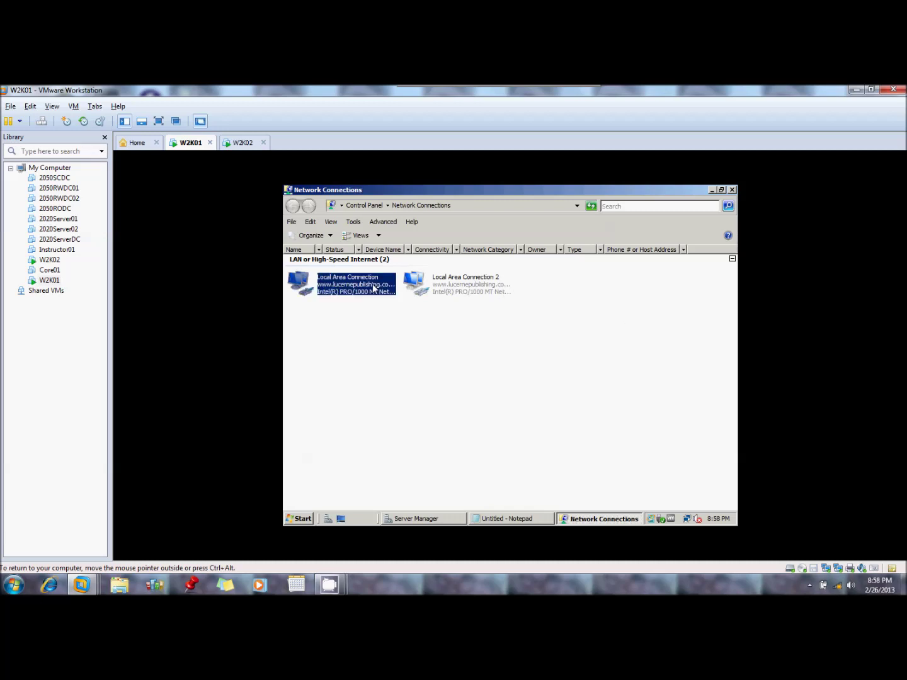
{"action": "right_click", "coordinate": [372, 288]}
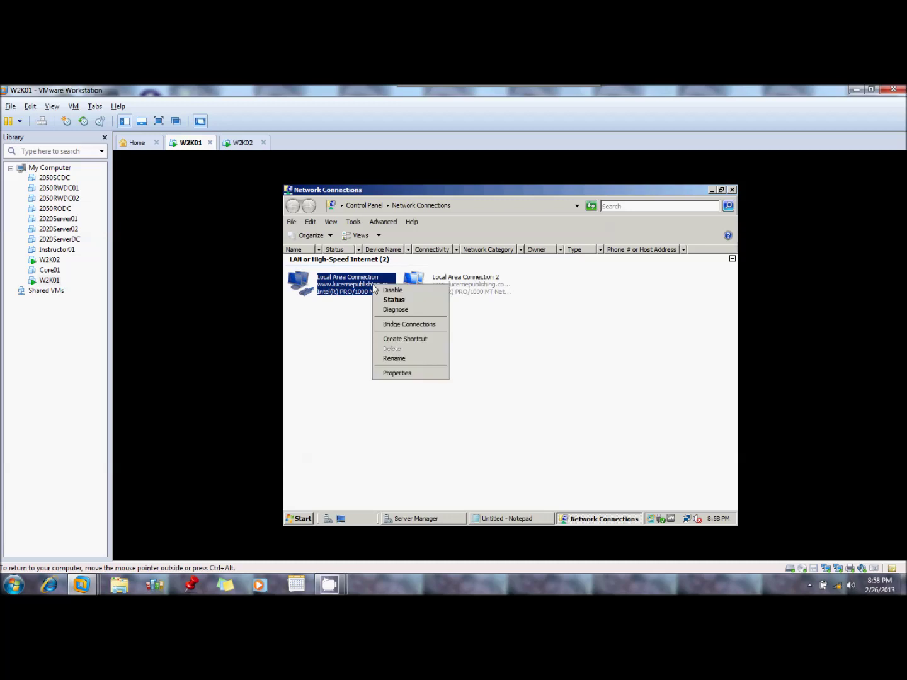
{"action": "left_click", "coordinate": [401, 374]}
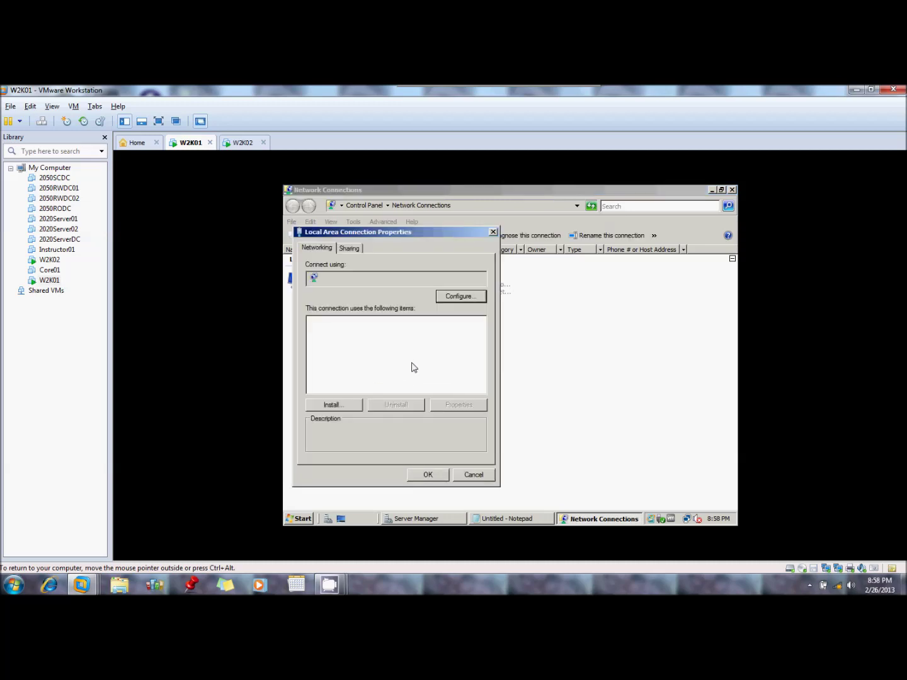
{"action": "left_click", "coordinate": [420, 361]}
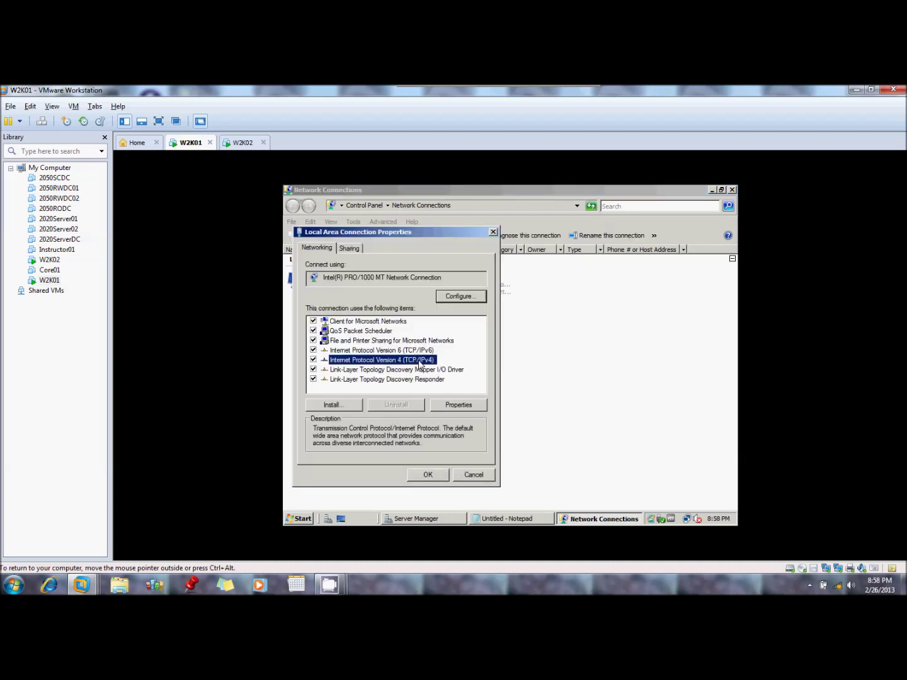
{"action": "left_click", "coordinate": [466, 410]}
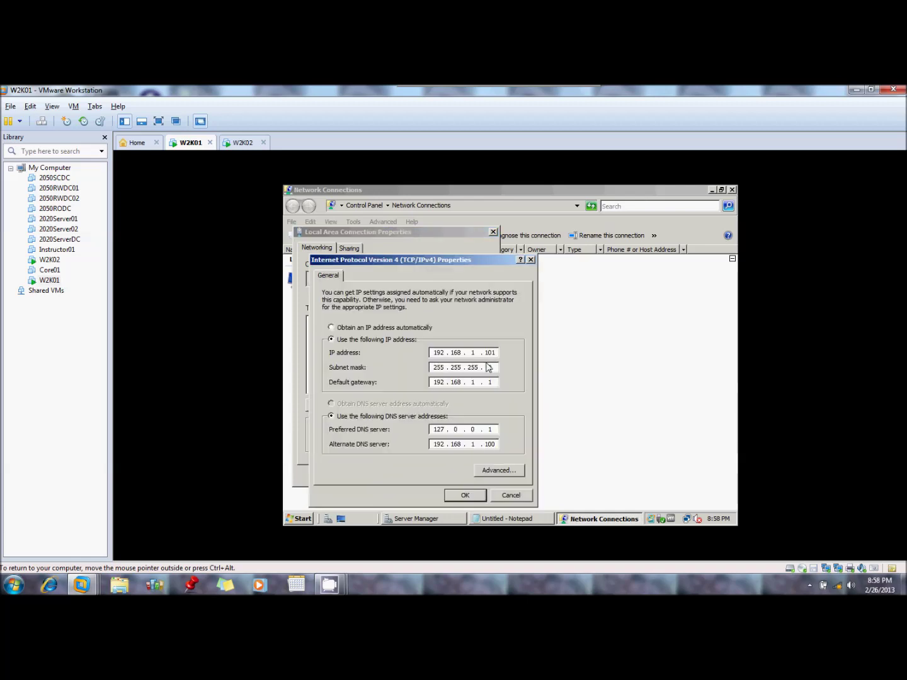
Set Local Area Connection's IP address to 192.168.10.1, clear its default gateway and apply the settings
{"action": "key", "text": "BackSpace"}
{"action": "type", "text": "1"}
{"action": "key", "text": "Delete"}
{"action": "type", "text": "10.1"}
{"action": "key", "text": "BackSpace"}
{"action": "key", "text": "BackSpace"}
{"action": "key", "text": "BackSpace"}
{"action": "left_click_drag", "start_coordinate": [497, 386], "coordinate": [466, 385]}
{"action": "key", "text": "BackSpace"}
{"action": "key", "text": "BackSpace"}
{"action": "key", "text": "BackSpace"}
{"action": "key", "text": "BackSpace"}
{"action": "key", "text": "BackSpace"}
{"action": "key", "text": "BackSpace"}
{"action": "left_click", "coordinate": [472, 493]}
{"action": "left_click", "coordinate": [439, 479]}
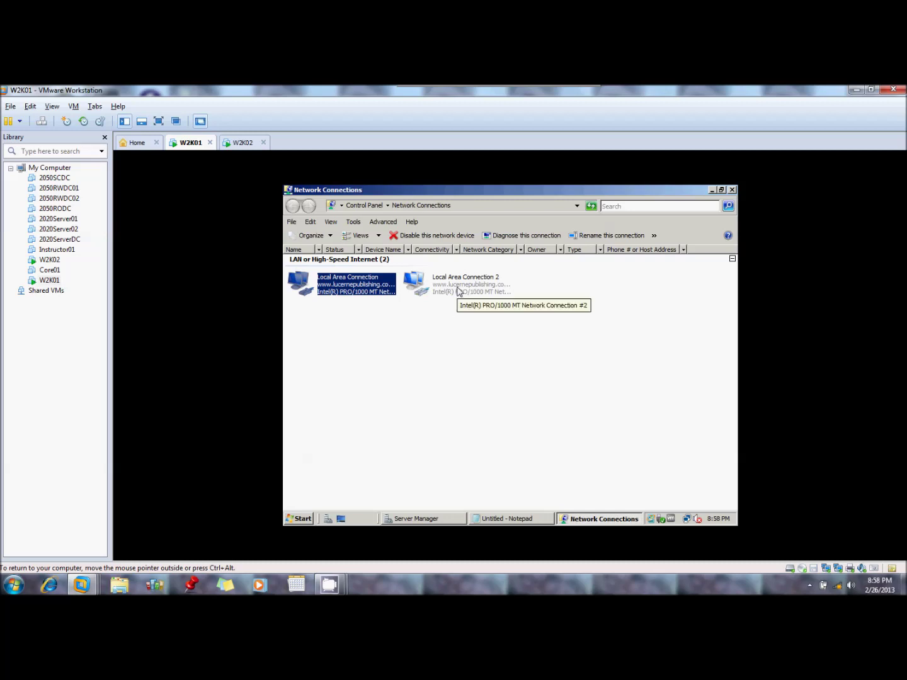
Open the Internet Protocol Version 4 (TCP/IPv4) properties of Local Area Connection 2
{"action": "right_click", "coordinate": [458, 292]}
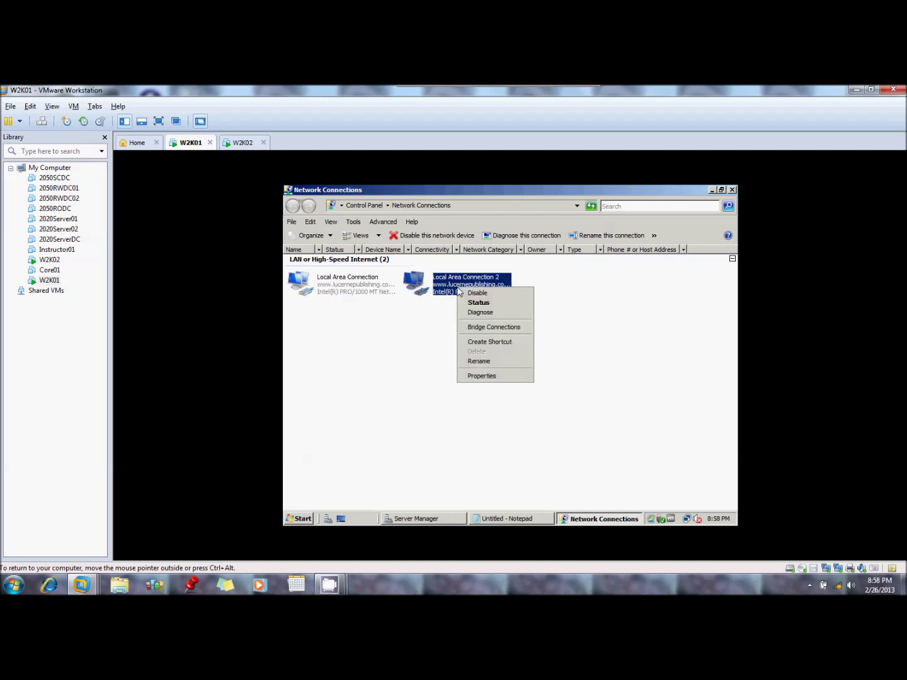
{"action": "left_click", "coordinate": [486, 377]}
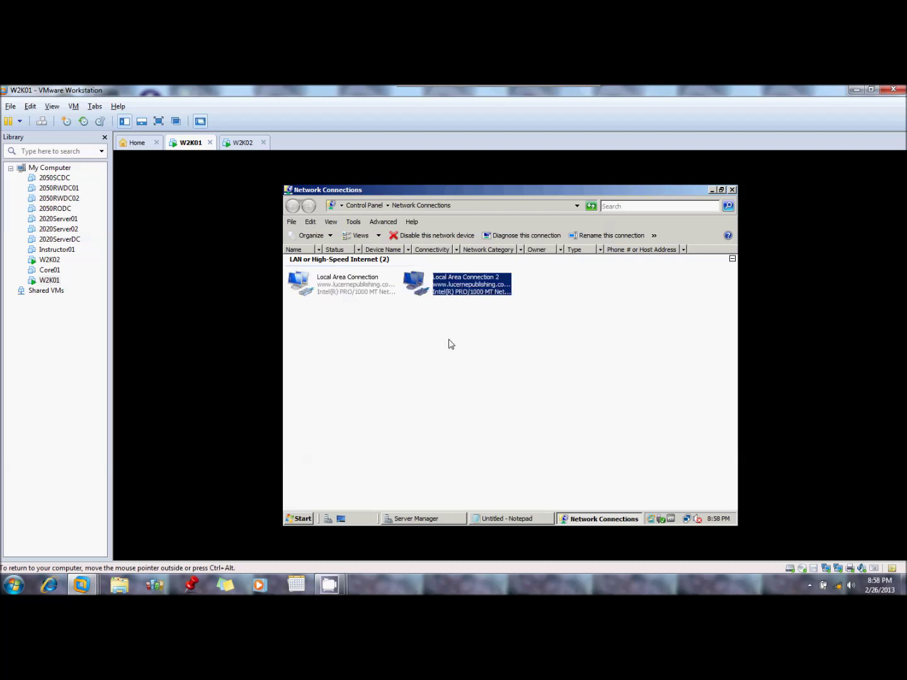
{"action": "left_click", "coordinate": [410, 360]}
{"action": "left_click", "coordinate": [452, 406]}
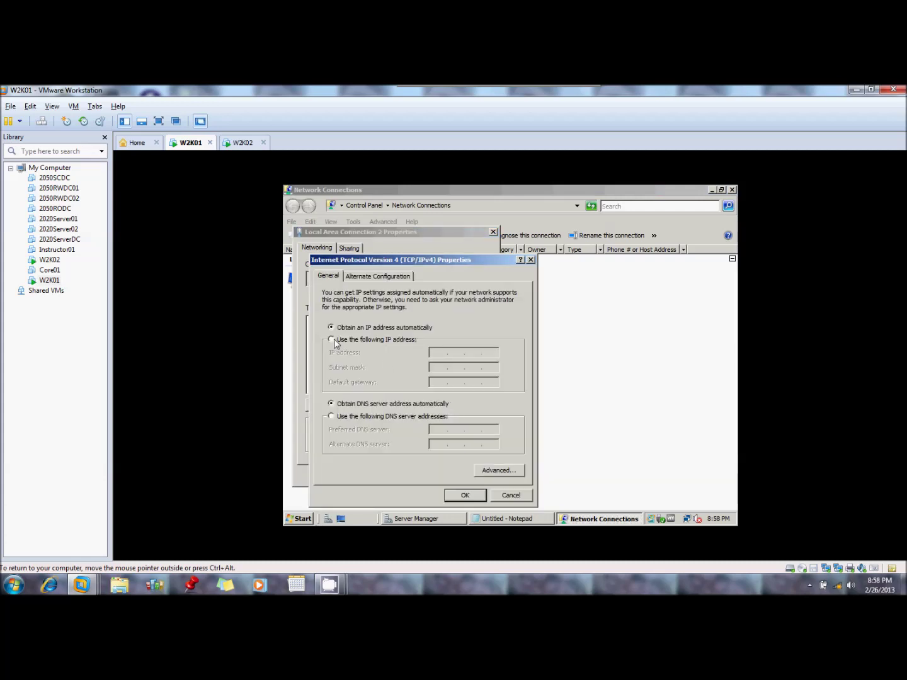
Assign the static IP address 192.168.11.1 to Local Area Connection 2 and close Network Connections and Server Manager
{"action": "left_click", "coordinate": [333, 339]}
{"action": "left_click", "coordinate": [437, 356]}
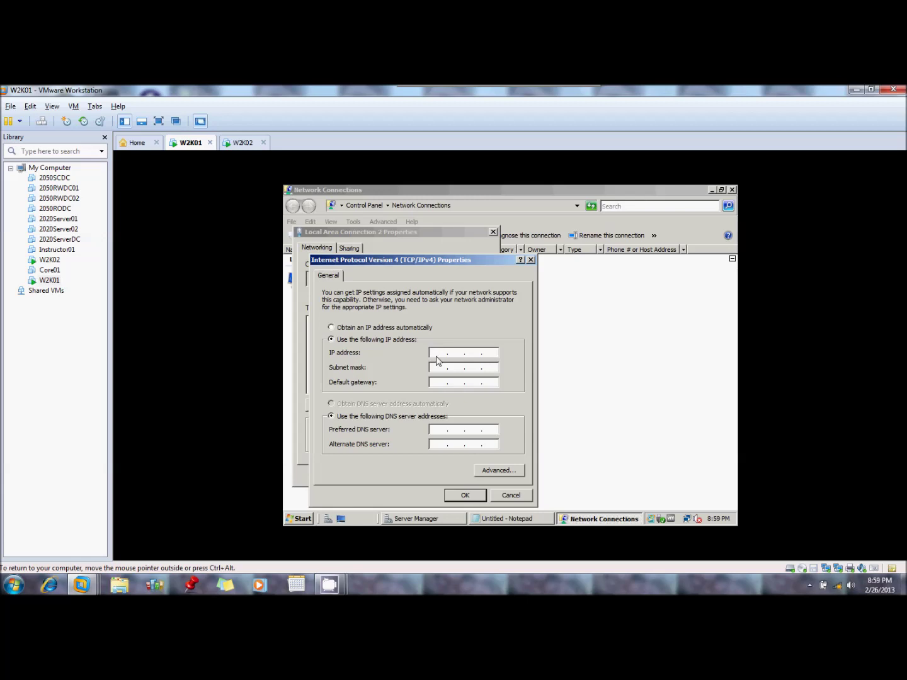
{"action": "type", "text": "192 . 168 . 11 . 1"}
{"action": "key", "text": "Tab"}
{"action": "left_click", "coordinate": [465, 495]}
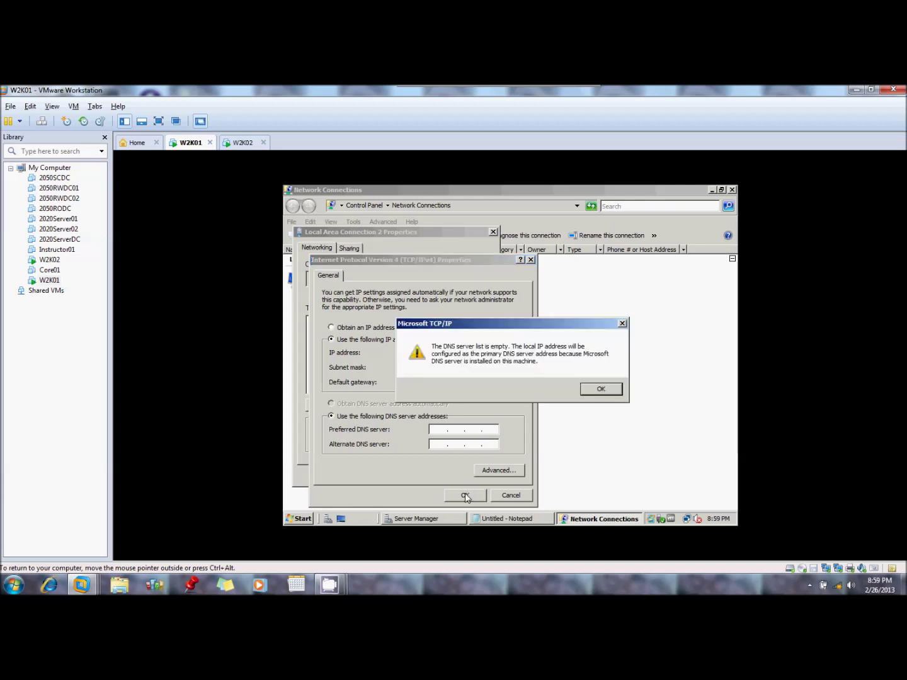
{"action": "left_click", "coordinate": [600, 389]}
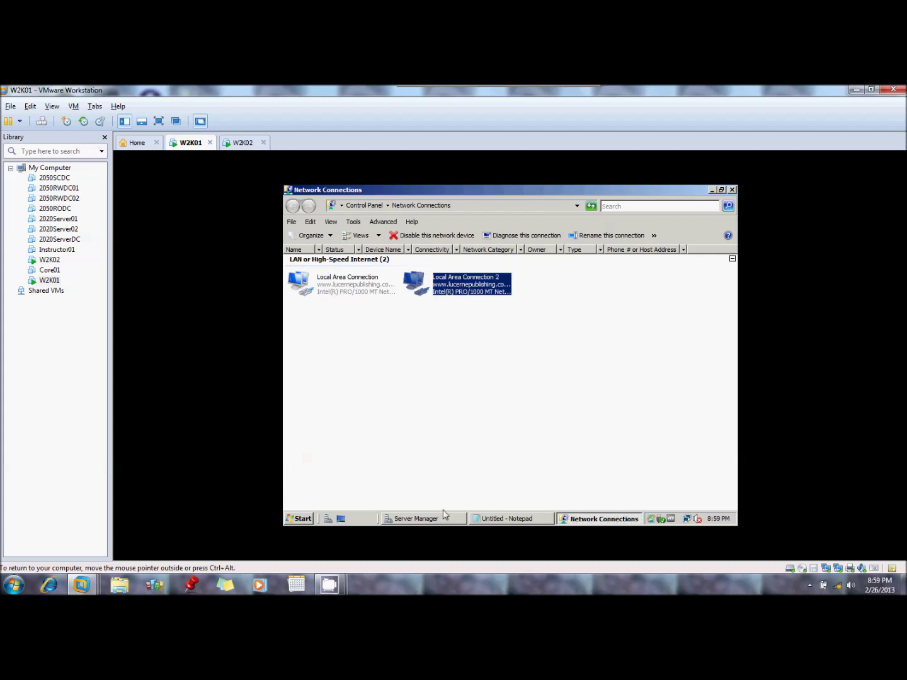
{"action": "left_click", "coordinate": [732, 190]}
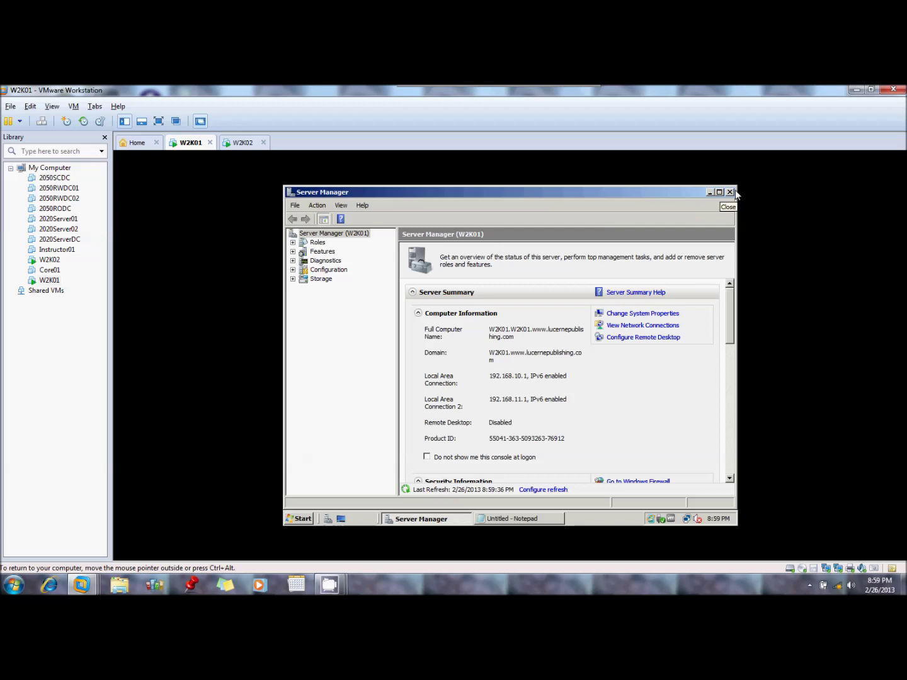
{"action": "left_click", "coordinate": [729, 192]}
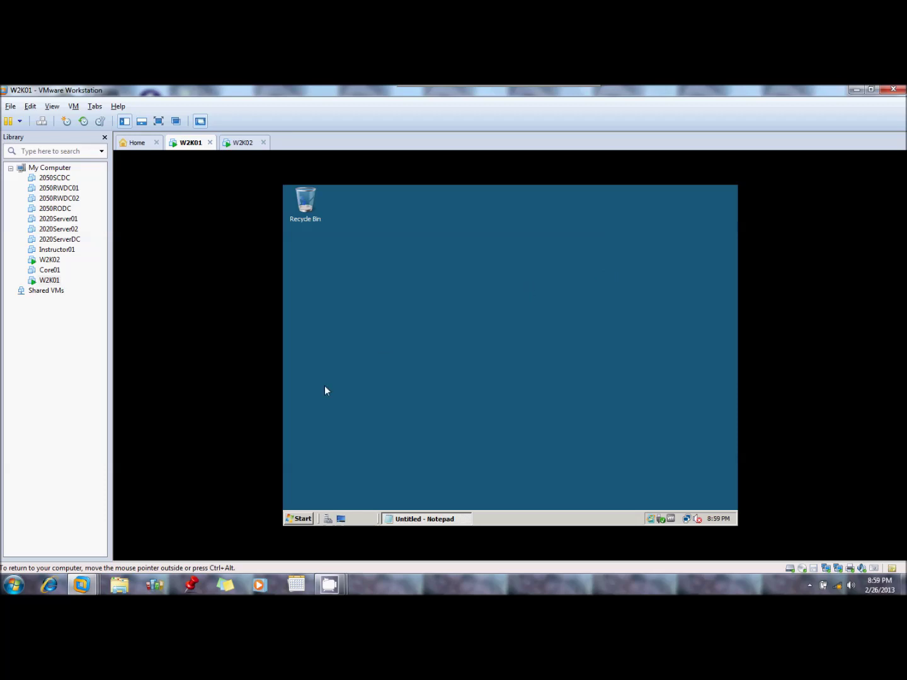
Open Windows Firewall with Advanced Security and start a new inbound rule
{"action": "left_click", "coordinate": [303, 520]}
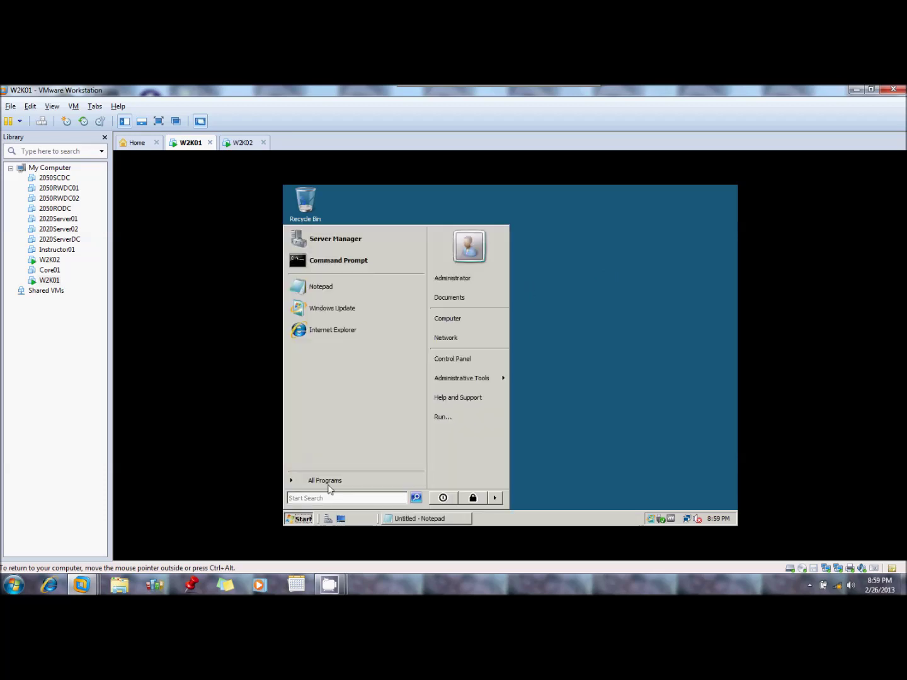
{"action": "mouse_move", "coordinate": [467, 378]}
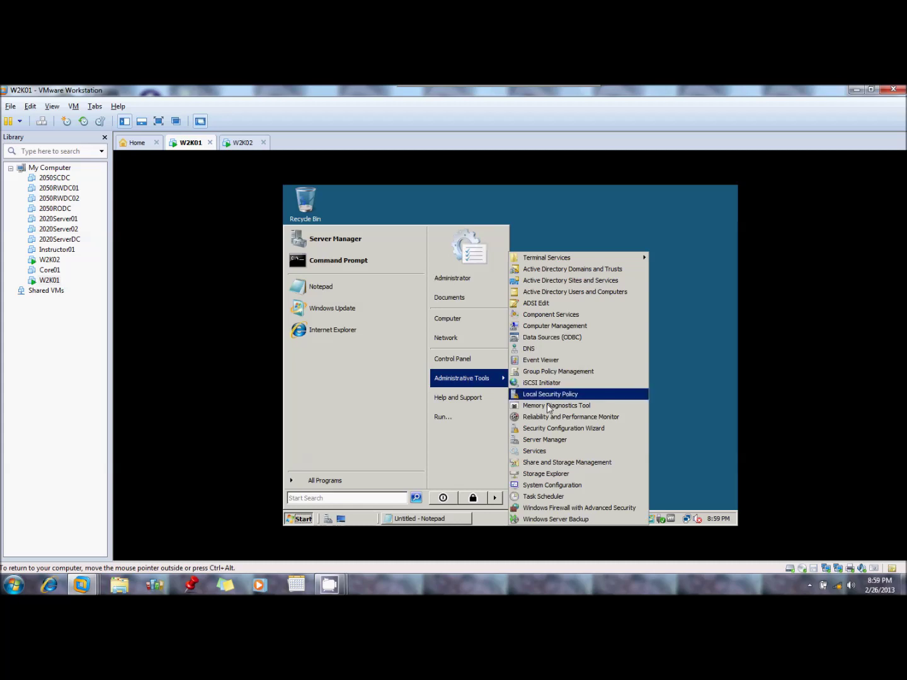
{"action": "left_click", "coordinate": [560, 511]}
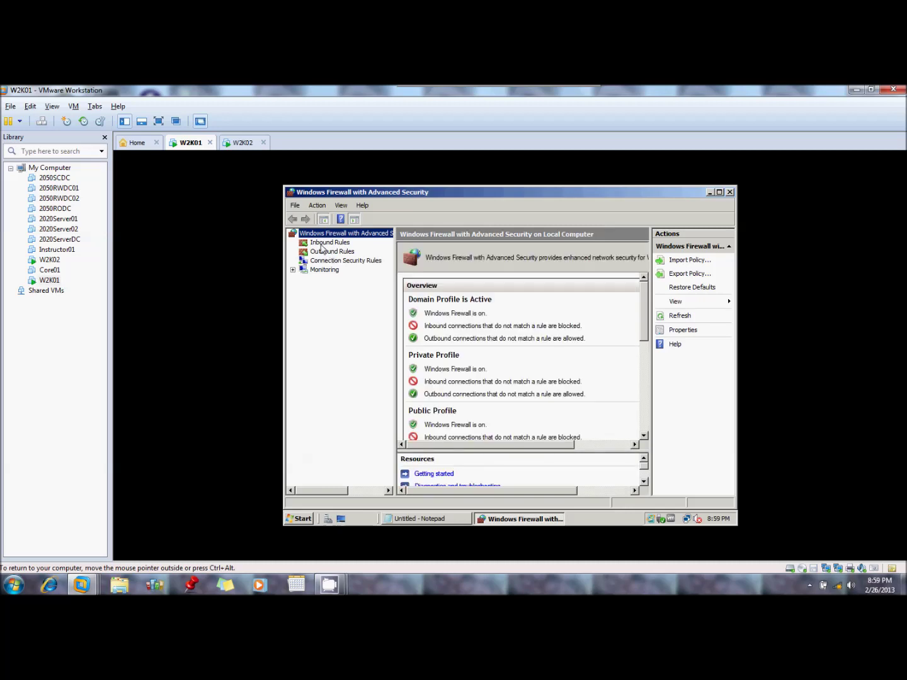
{"action": "left_click", "coordinate": [322, 245]}
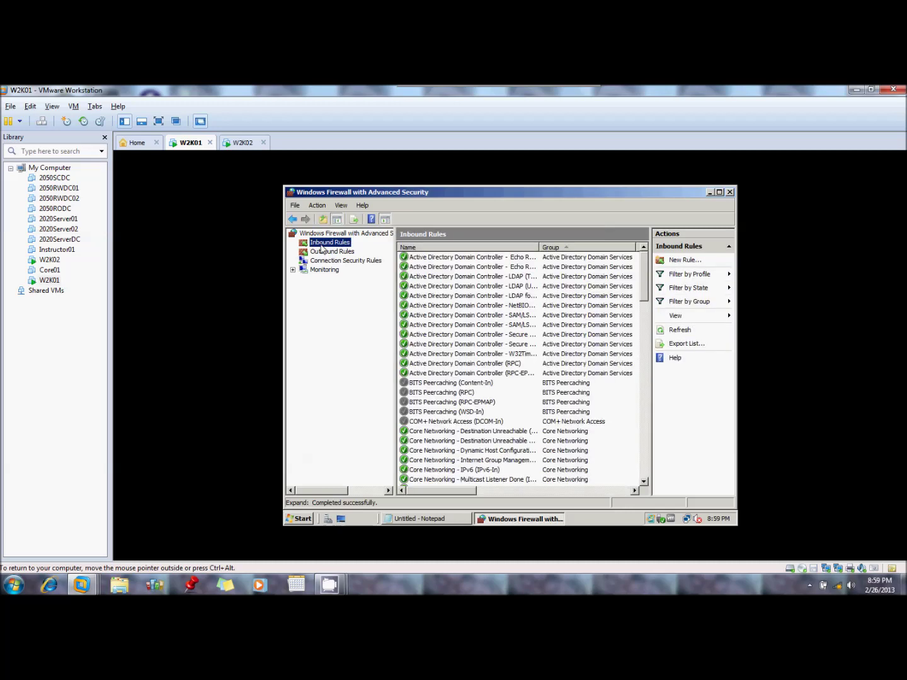
{"action": "right_click", "coordinate": [322, 247]}
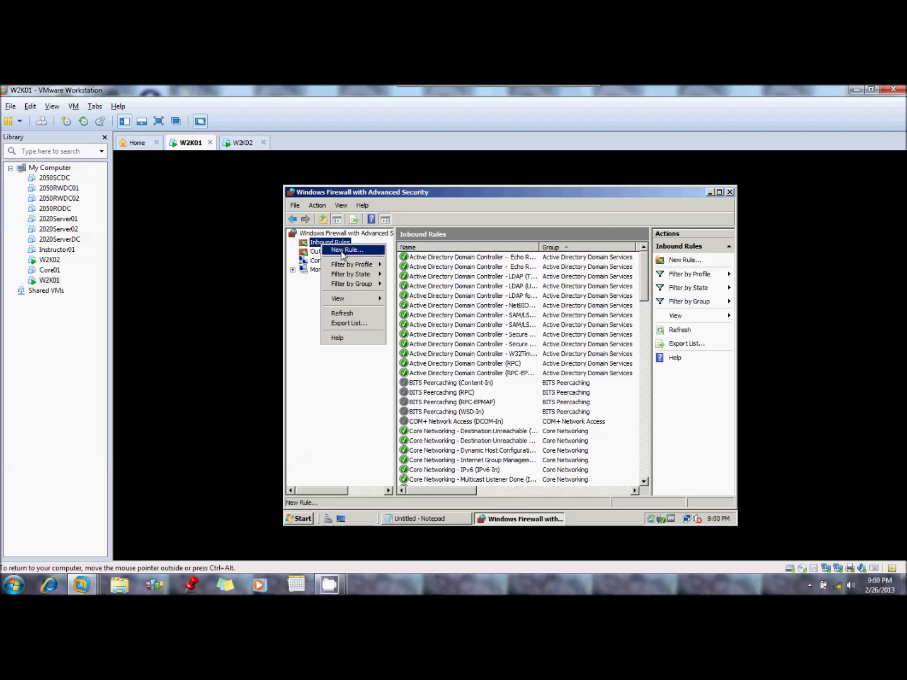
{"action": "left_click", "coordinate": [343, 250]}
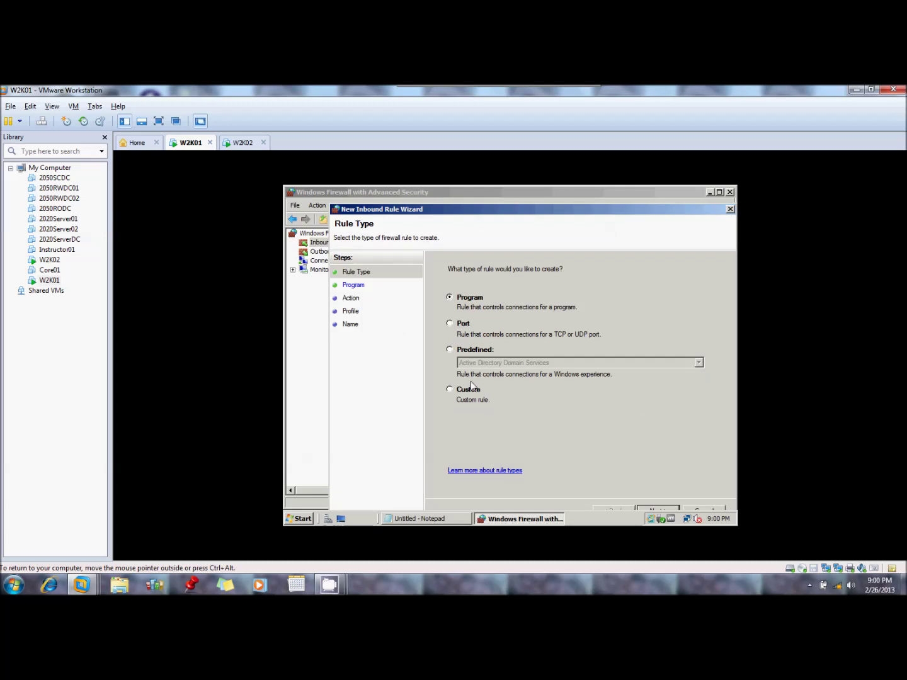
Define the inbound rule as a Custom rule for all programs with protocol type ICMPv4
{"action": "left_click", "coordinate": [450, 390]}
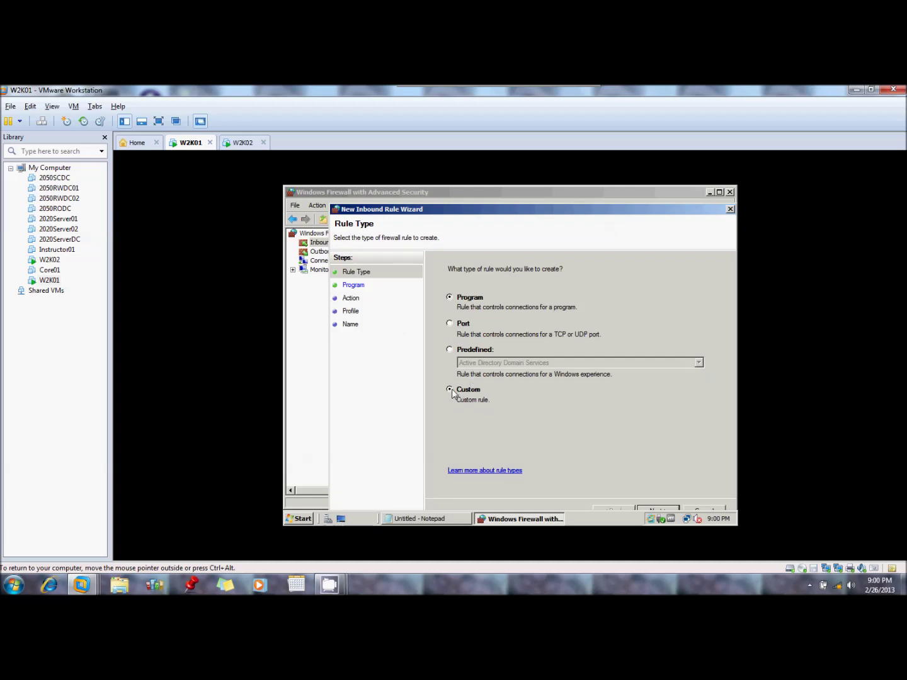
{"action": "left_click", "coordinate": [665, 509]}
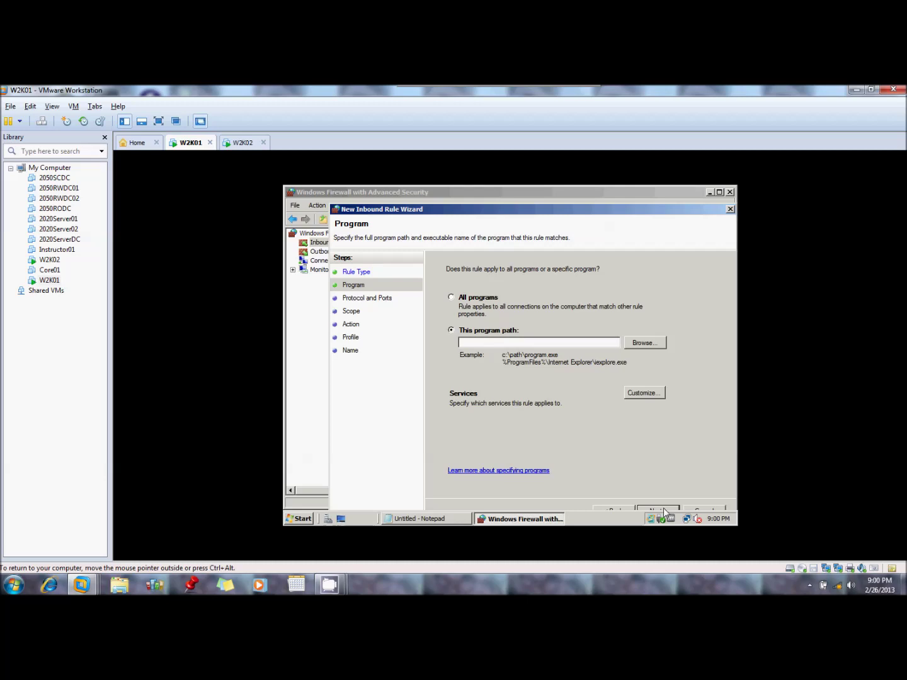
{"action": "left_click", "coordinate": [451, 298]}
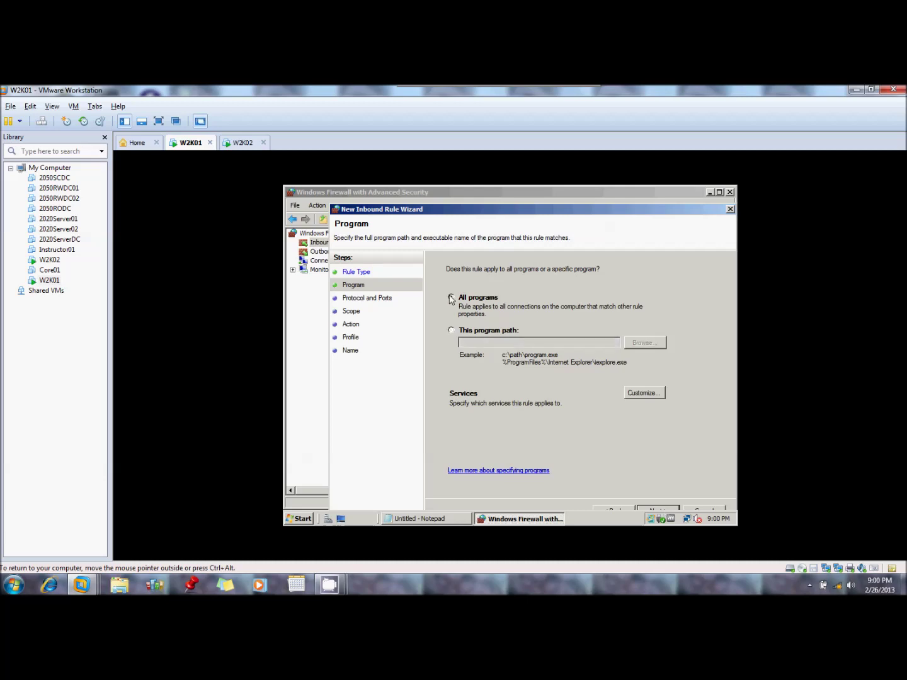
{"action": "left_click", "coordinate": [655, 508]}
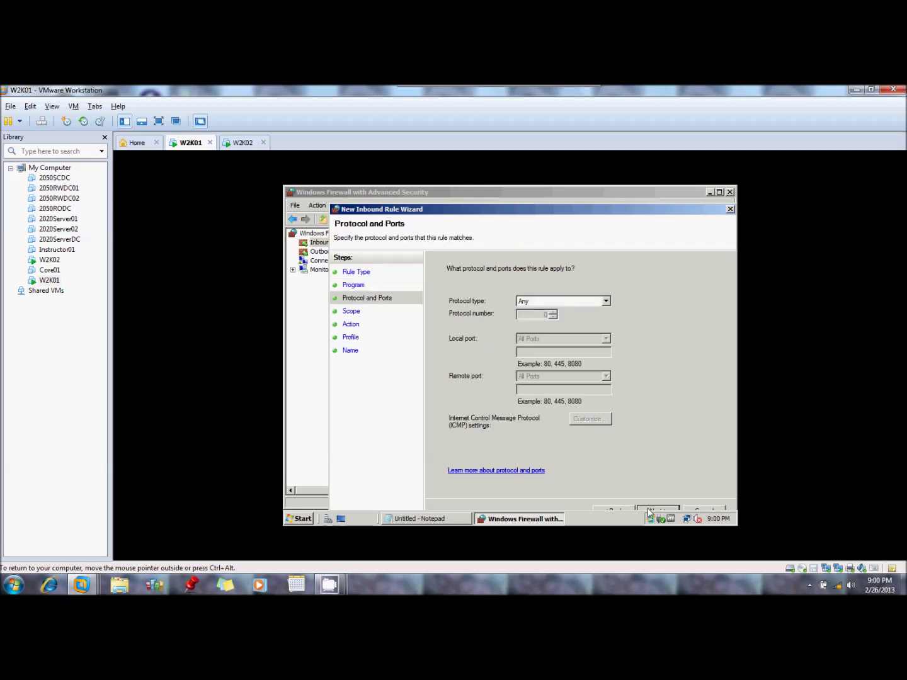
{"action": "left_click", "coordinate": [536, 304]}
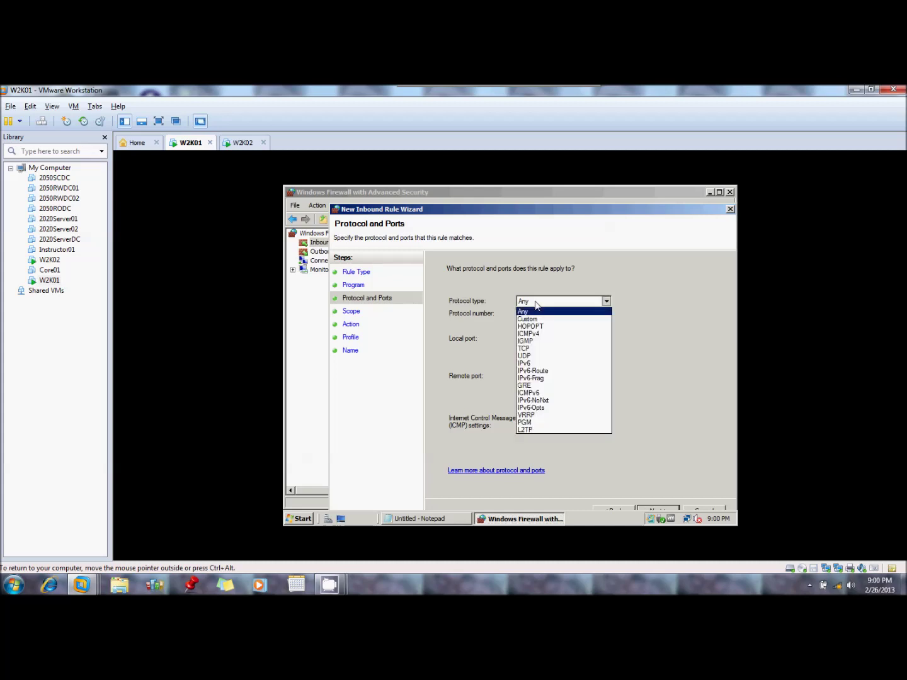
{"action": "left_click", "coordinate": [541, 339]}
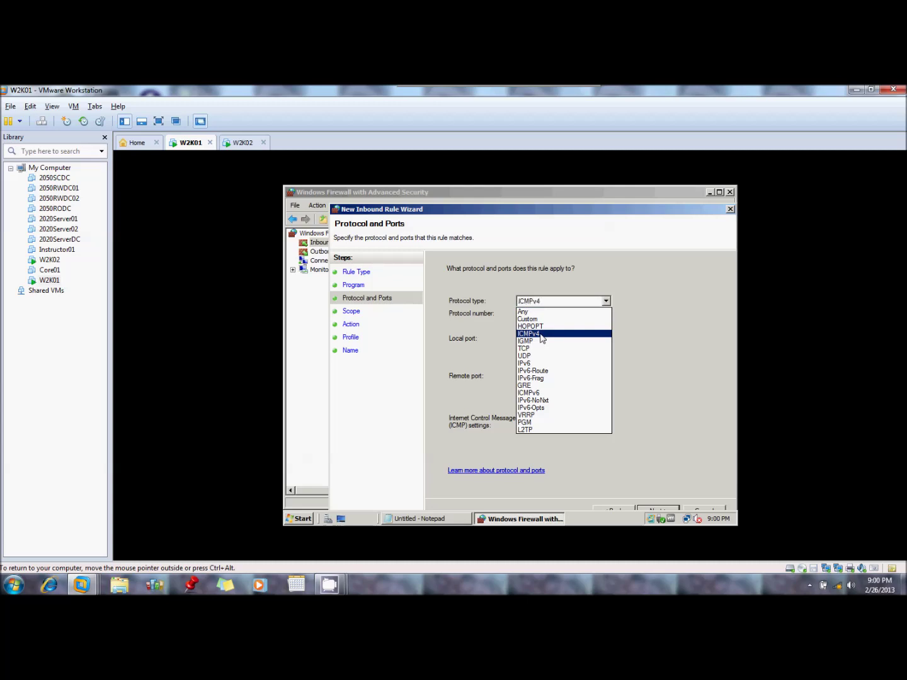
{"action": "left_click", "coordinate": [650, 511]}
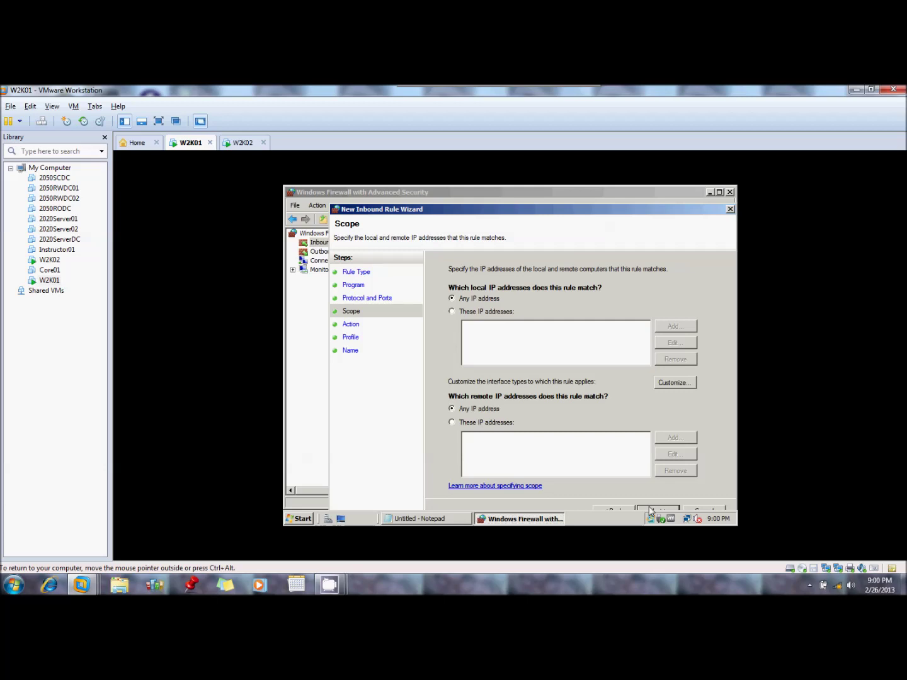
Allow the connection for any IP address on the Domain, Private and Public profiles, and finish the rule with the name Allow Lab Ping
{"action": "left_click", "coordinate": [649, 508]}
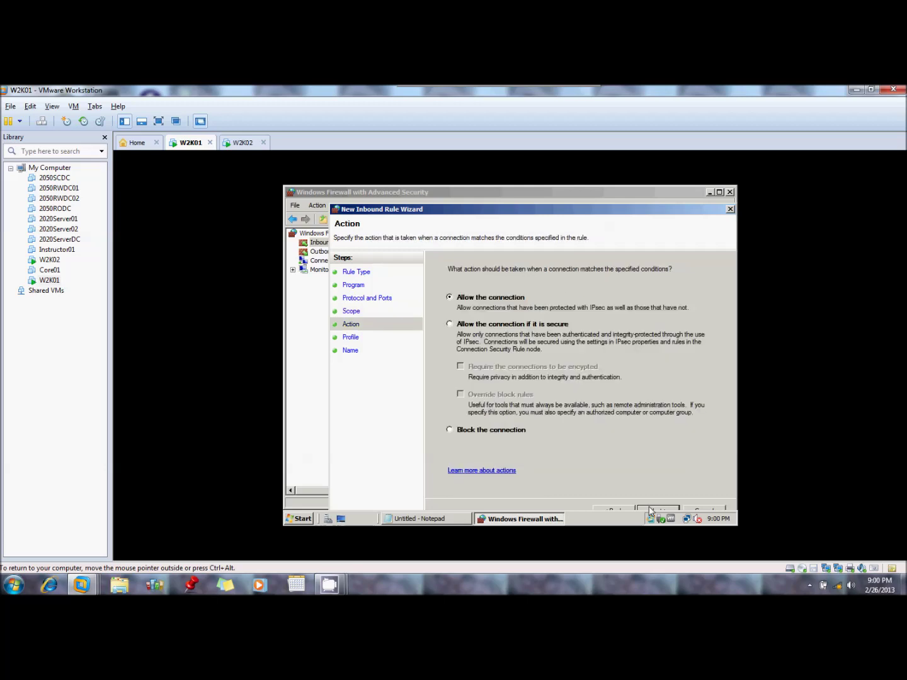
{"action": "left_click", "coordinate": [649, 507]}
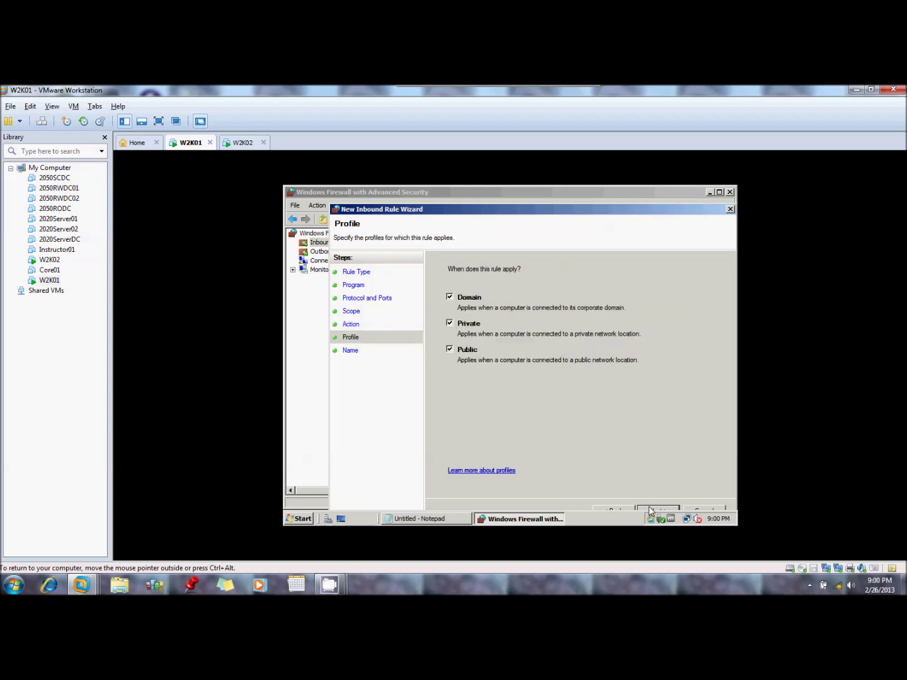
{"action": "left_click", "coordinate": [648, 507]}
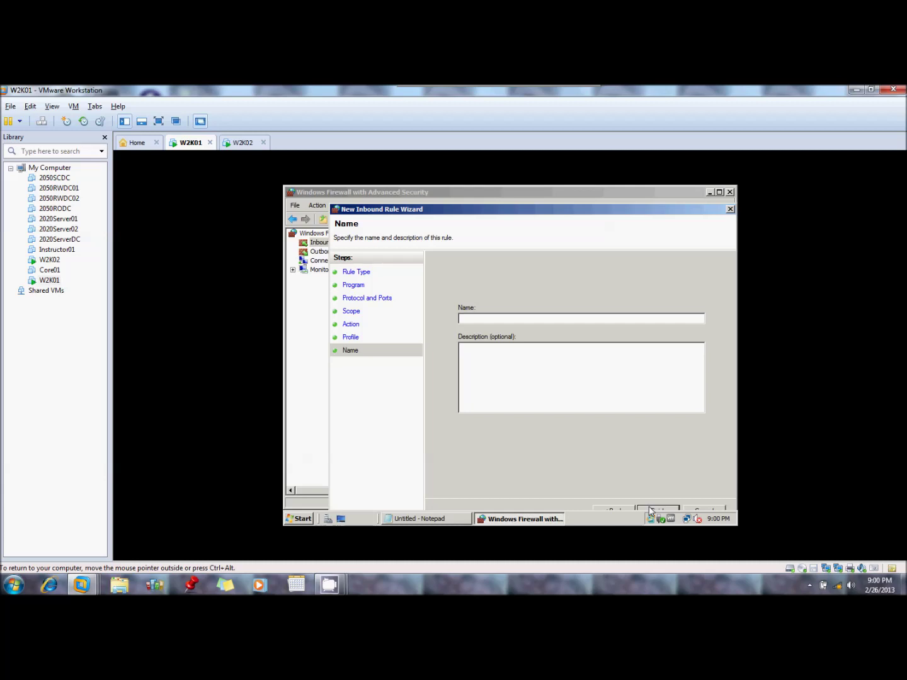
{"action": "type", "text": "Allow Lab Ping"}
{"action": "left_click_drag", "start_coordinate": [616, 214], "coordinate": [615, 196]}
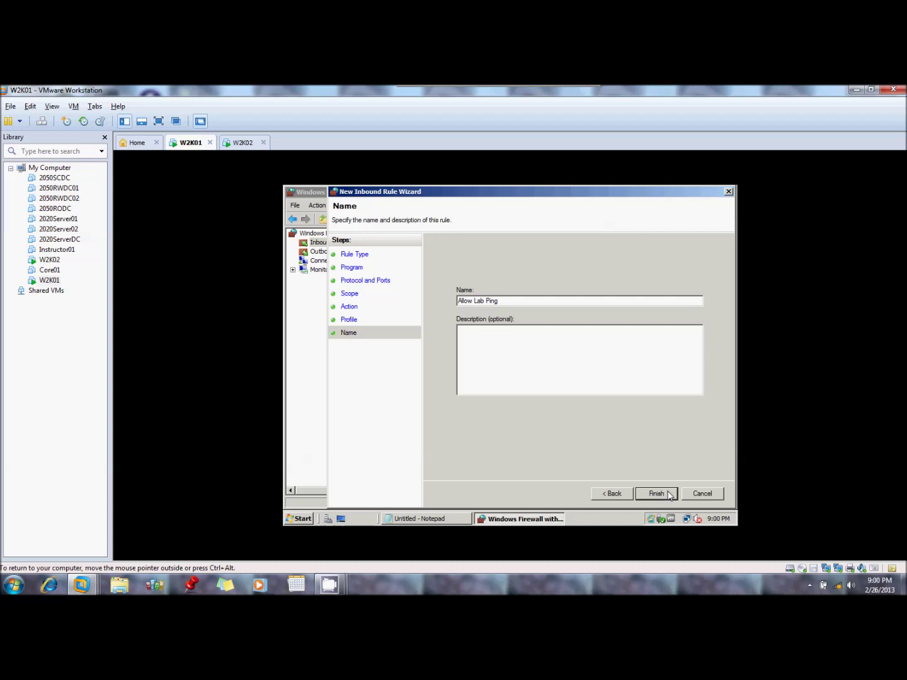
{"action": "left_click", "coordinate": [668, 494]}
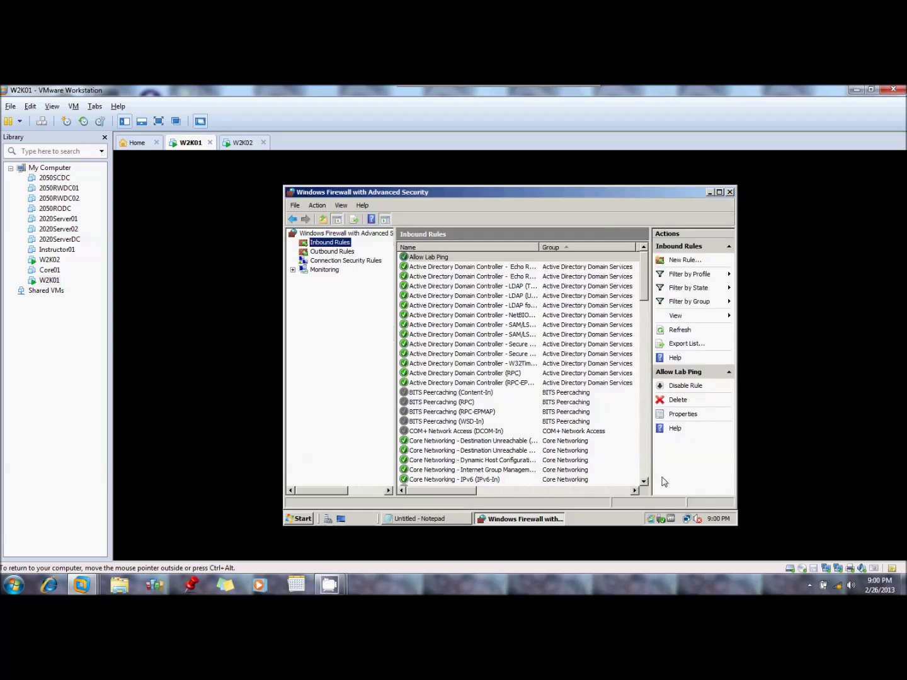
{"action": "left_click", "coordinate": [461, 259]}
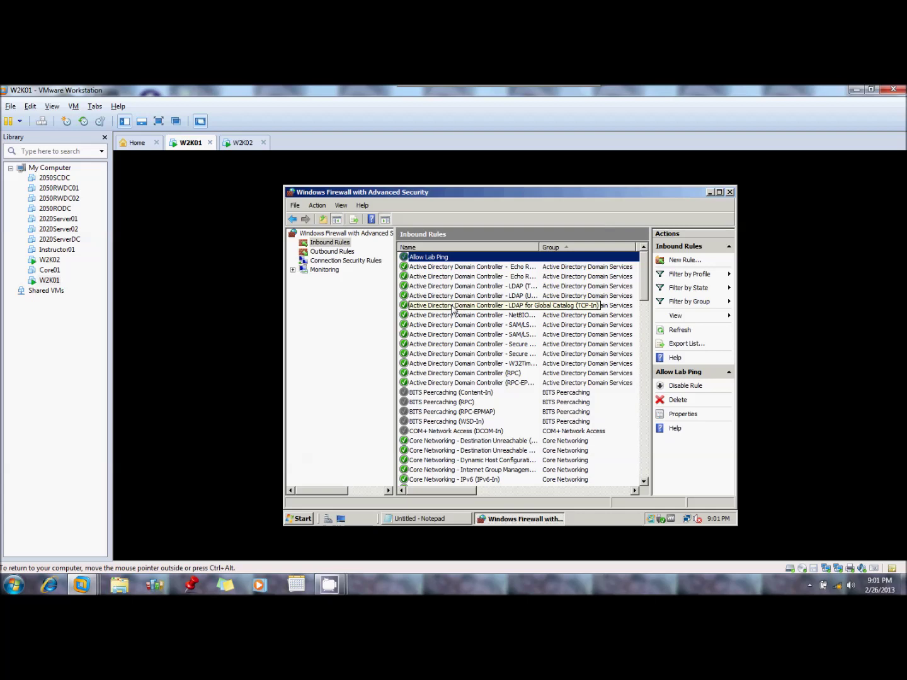
Switch to the W2K02 virtual machine and unlock its administrator session with the account password
{"action": "left_click", "coordinate": [303, 519]}
{"action": "left_click", "coordinate": [495, 498]}
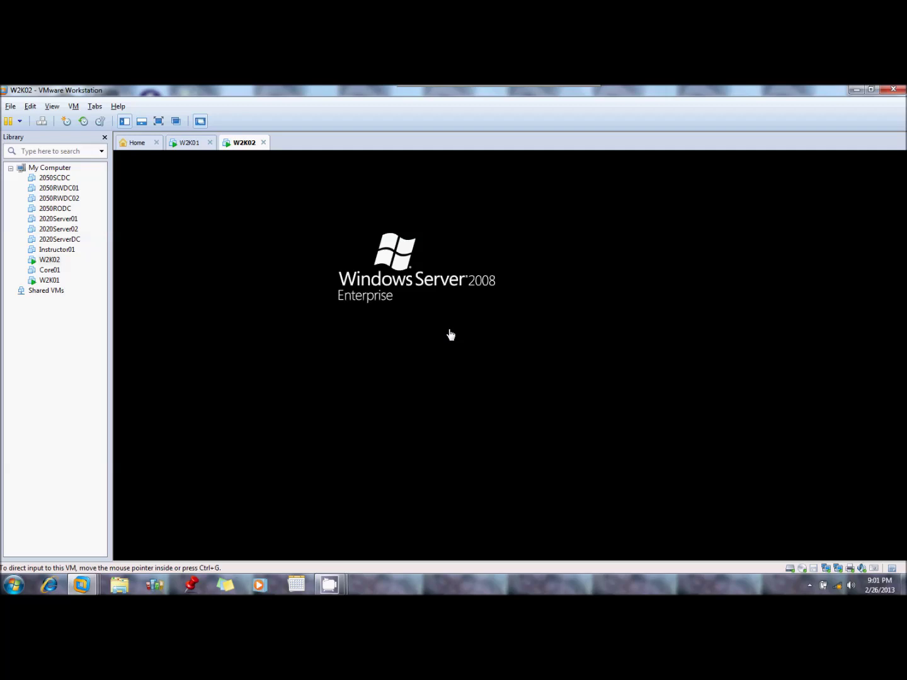
{"action": "left_click", "coordinate": [451, 334]}
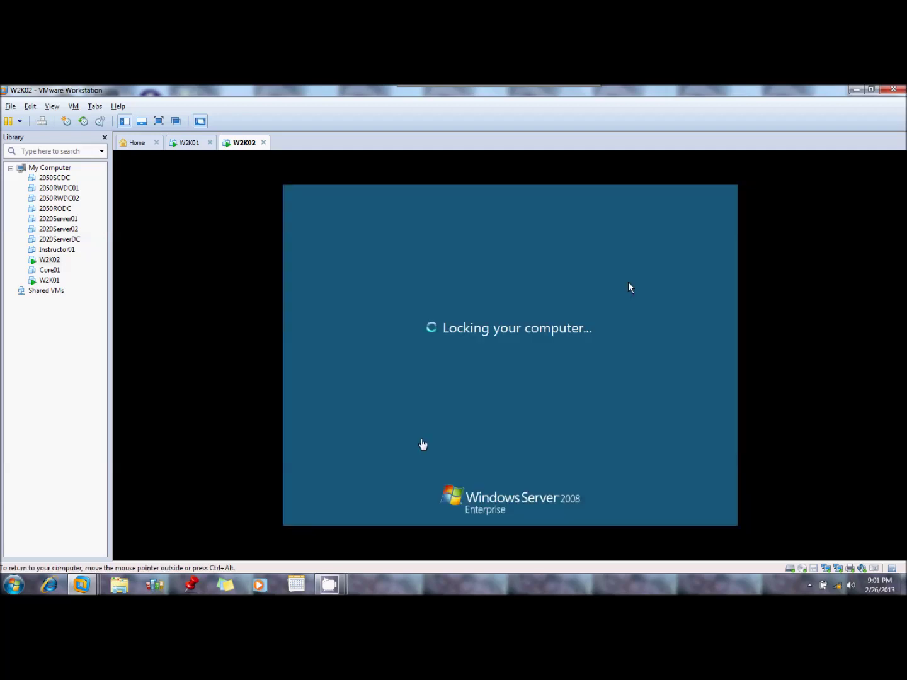
{"action": "key", "text": "ctrl+alt+Insert"}
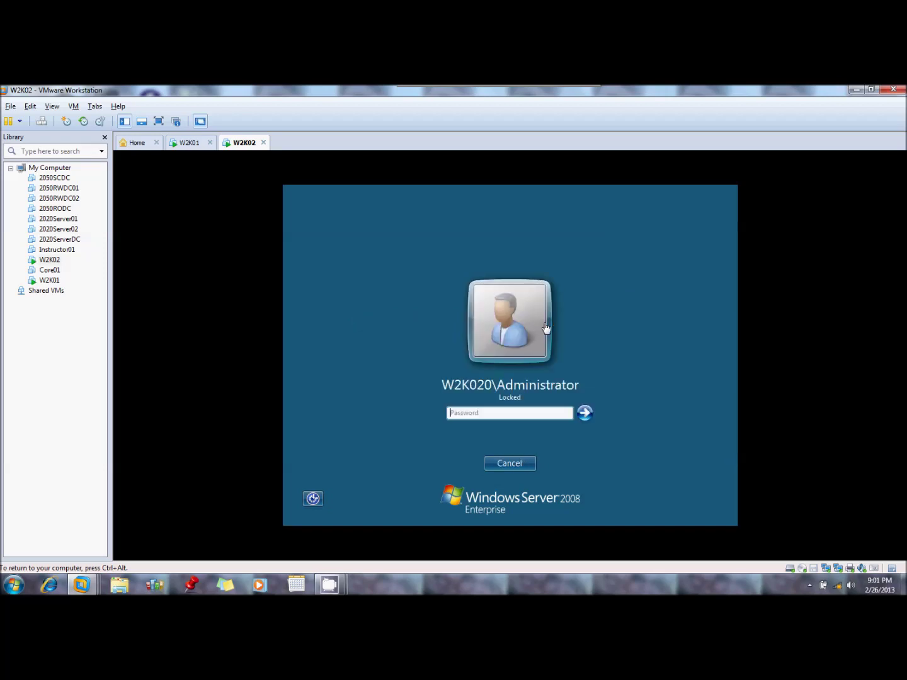
{"action": "key", "text": "Return"}
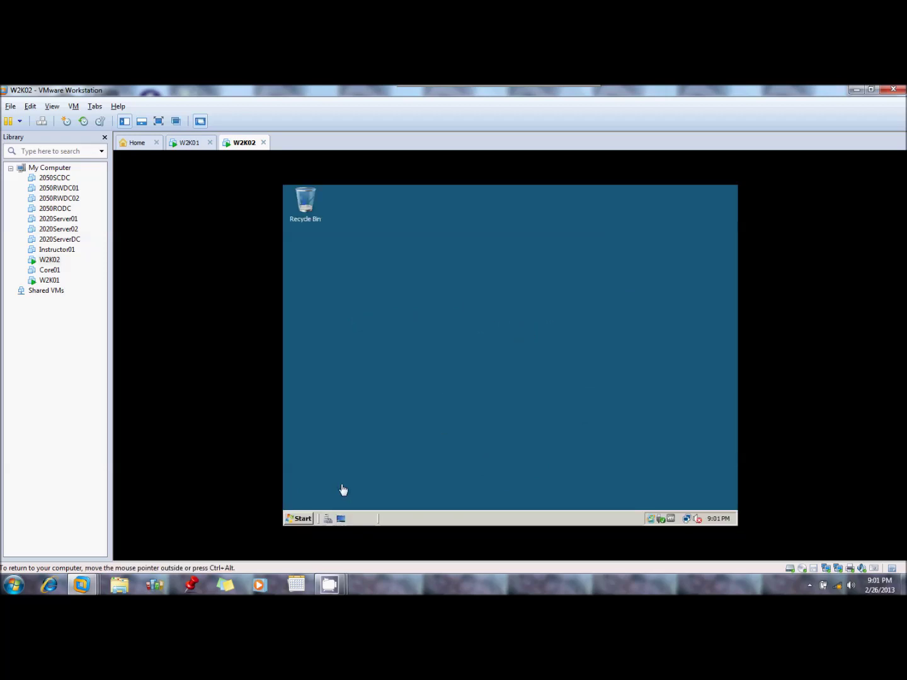
Open the network connections from Server Manager and bring up the TCP/IPv4 properties of Local Area Connection
{"action": "left_click", "coordinate": [303, 520]}
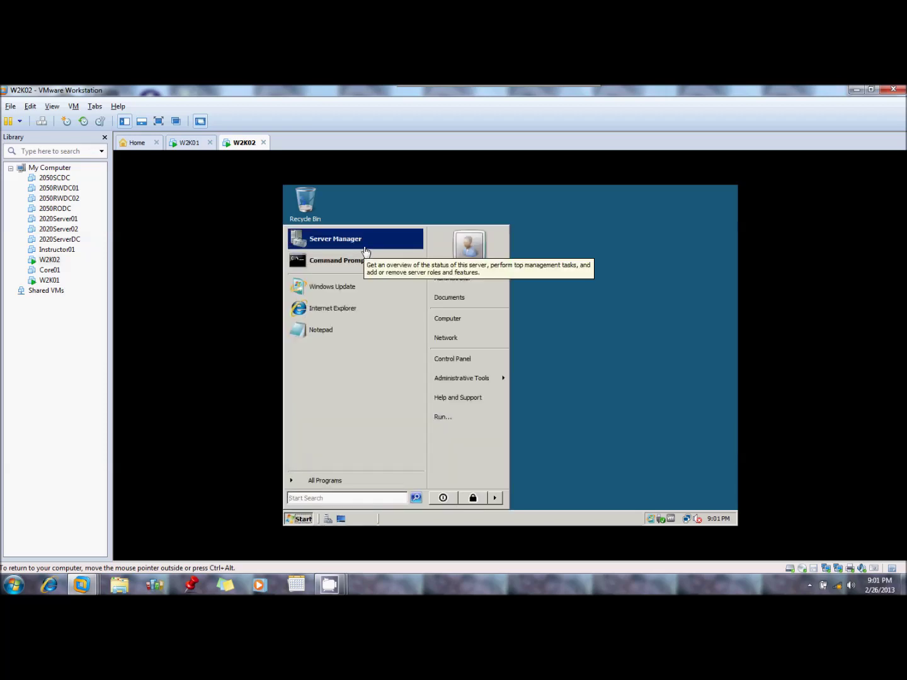
{"action": "left_click", "coordinate": [365, 246]}
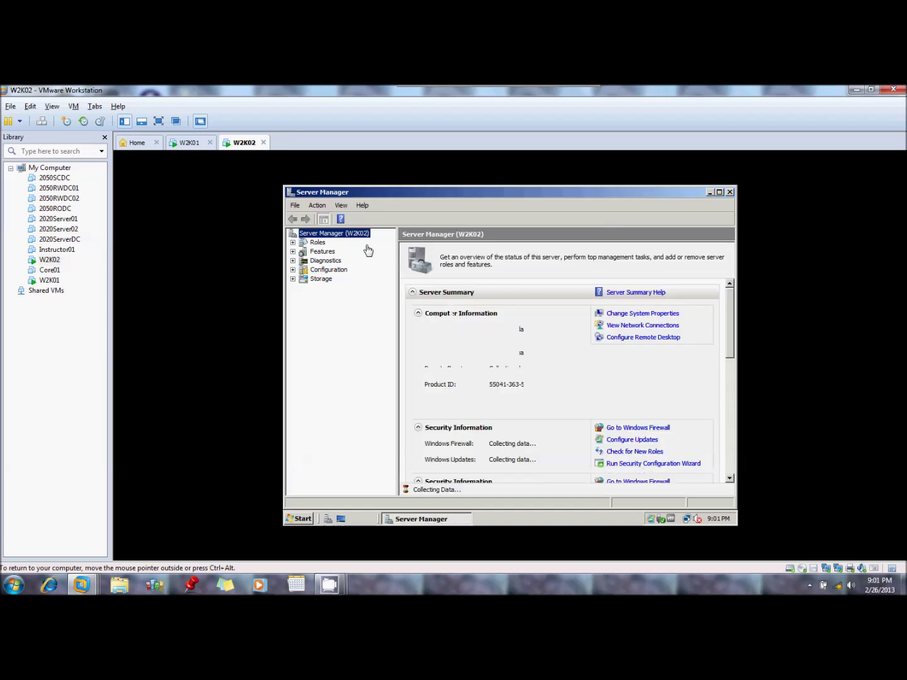
{"action": "left_click", "coordinate": [624, 328]}
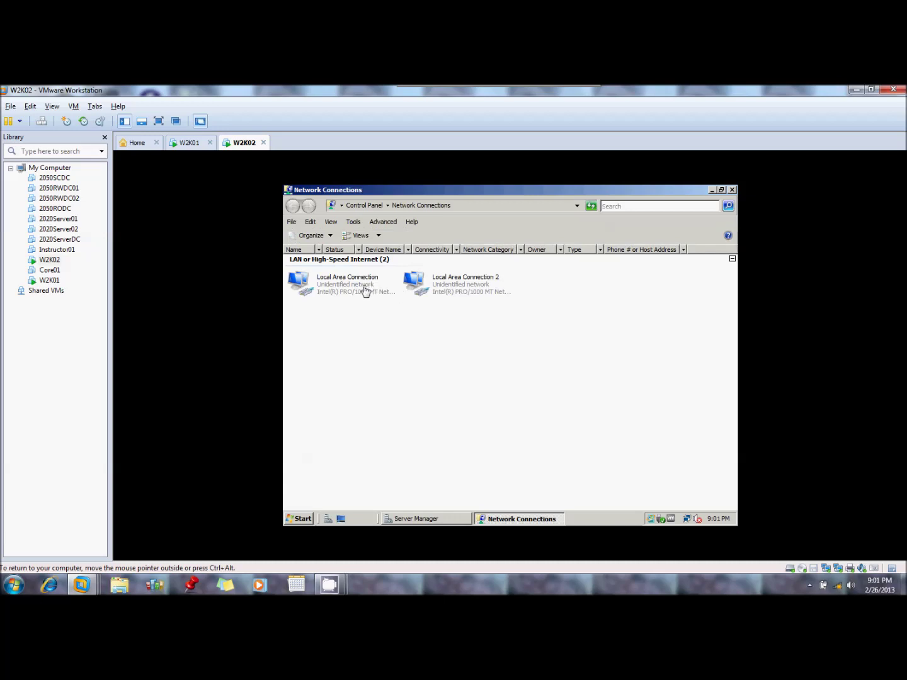
{"action": "right_click", "coordinate": [364, 289]}
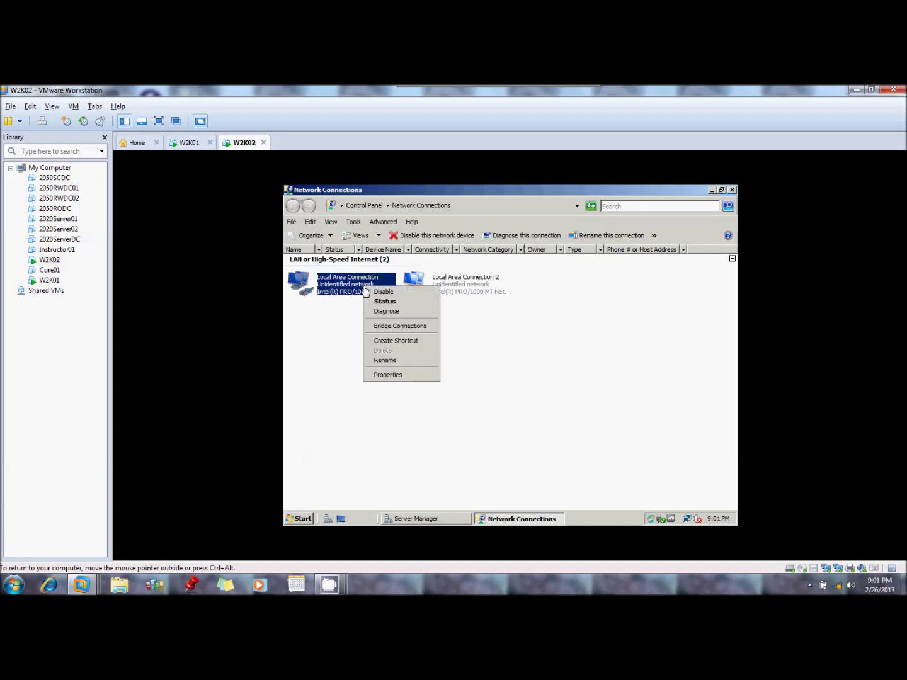
{"action": "left_click", "coordinate": [400, 377]}
{"action": "left_click", "coordinate": [431, 361]}
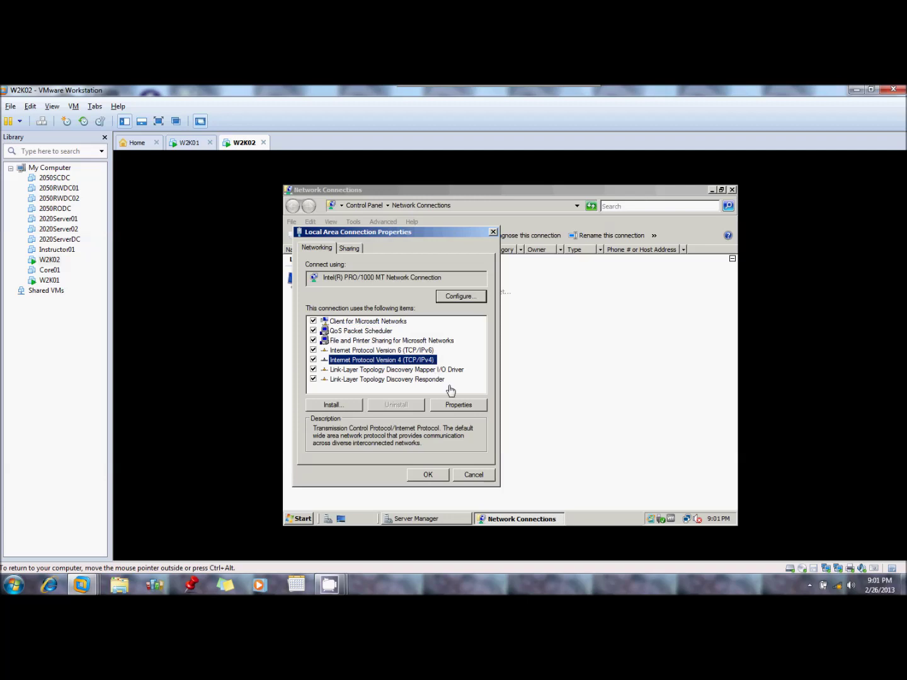
{"action": "left_click", "coordinate": [466, 406]}
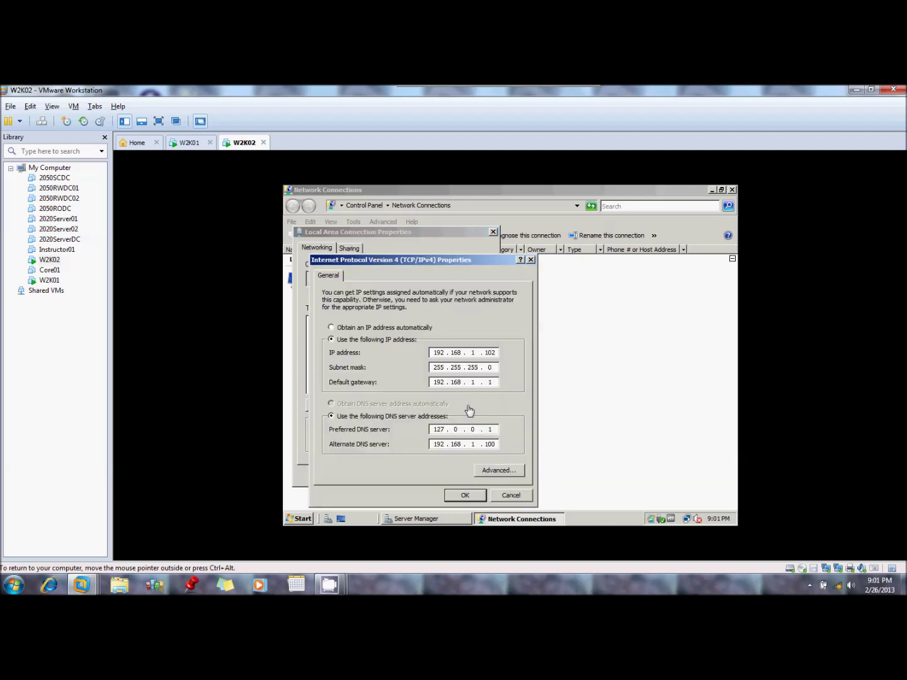
Clear the default gateway address in the TCP/IPv4 settings of Local Area Connection
{"action": "left_click", "coordinate": [442, 382]}
{"action": "key", "text": "BackSpace"}
{"action": "key", "text": "BackSpace"}
{"action": "key", "text": "BackSpace"}
{"action": "key", "text": "Delete"}
{"action": "key", "text": "Delete"}
{"action": "key", "text": "Delete"}
{"action": "key", "text": "Delete"}
Set the IP address of Local Area Connection to 192.168.11.2 and apply its properties
{"action": "left_click", "coordinate": [482, 355]}
{"action": "left_click", "coordinate": [486, 357]}
{"action": "type", "text": "192"}
{"action": "left_click", "coordinate": [465, 496]}
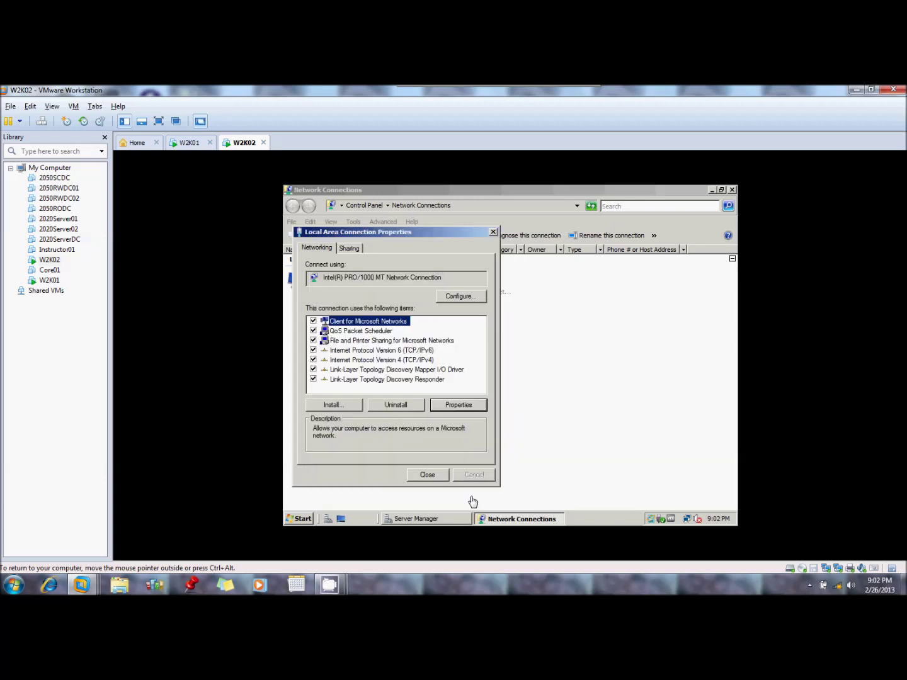
{"action": "left_click", "coordinate": [427, 474]}
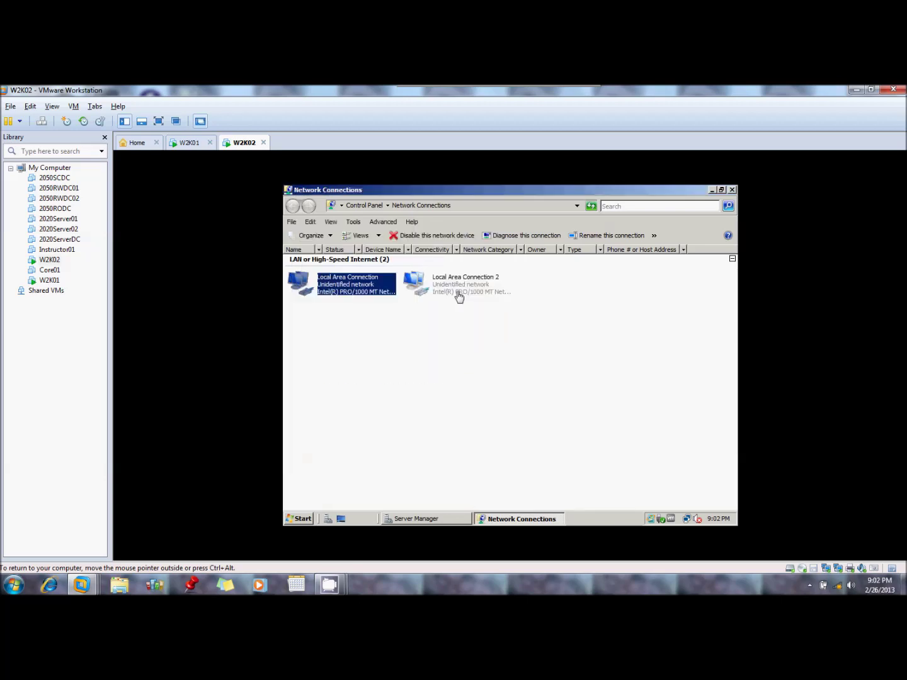
Assign the static IP address 192.168.12.2 with subnet mask 255.255.255.0 to Local Area Connection 2 and close Network Connections
{"action": "right_click", "coordinate": [464, 287]}
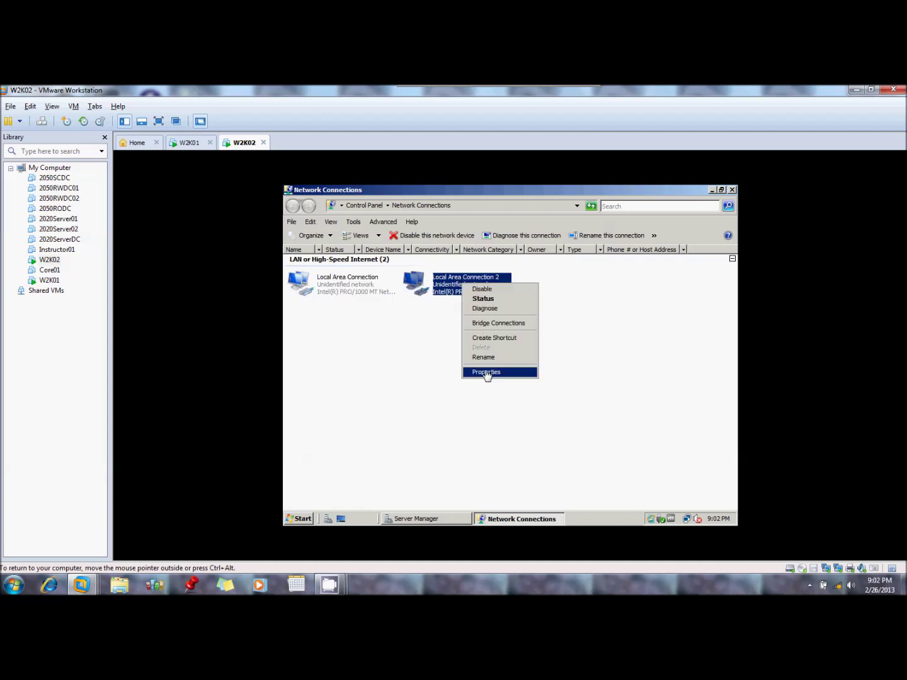
{"action": "left_click", "coordinate": [486, 373]}
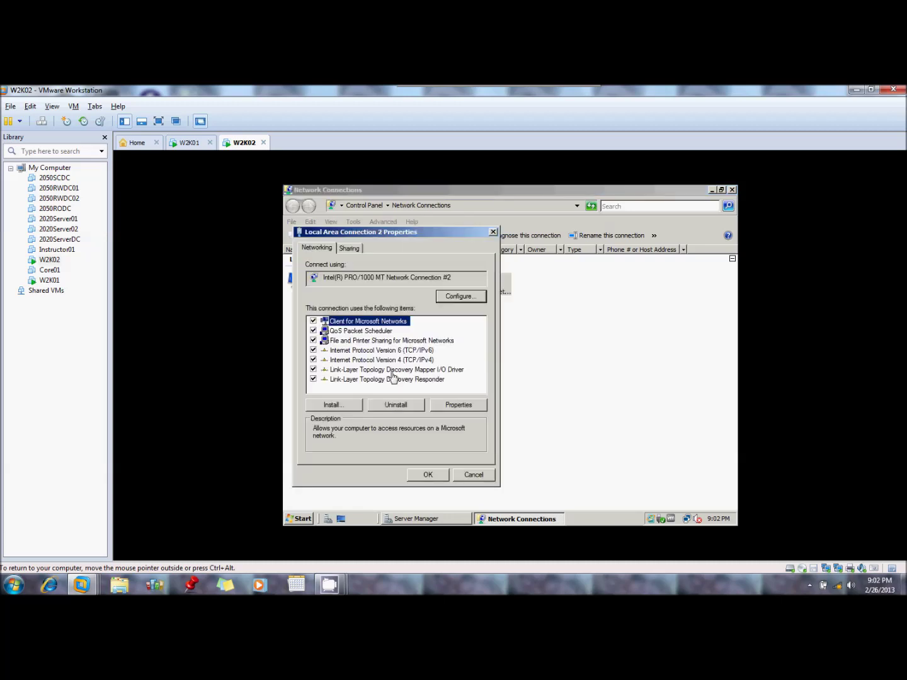
{"action": "left_click", "coordinate": [398, 360]}
{"action": "left_click", "coordinate": [459, 405]}
{"action": "left_click", "coordinate": [331, 339]}
{"action": "left_click", "coordinate": [439, 355]}
{"action": "type", "text": "192 . 168 . 12 . 2"}
{"action": "key", "text": "Tab"}
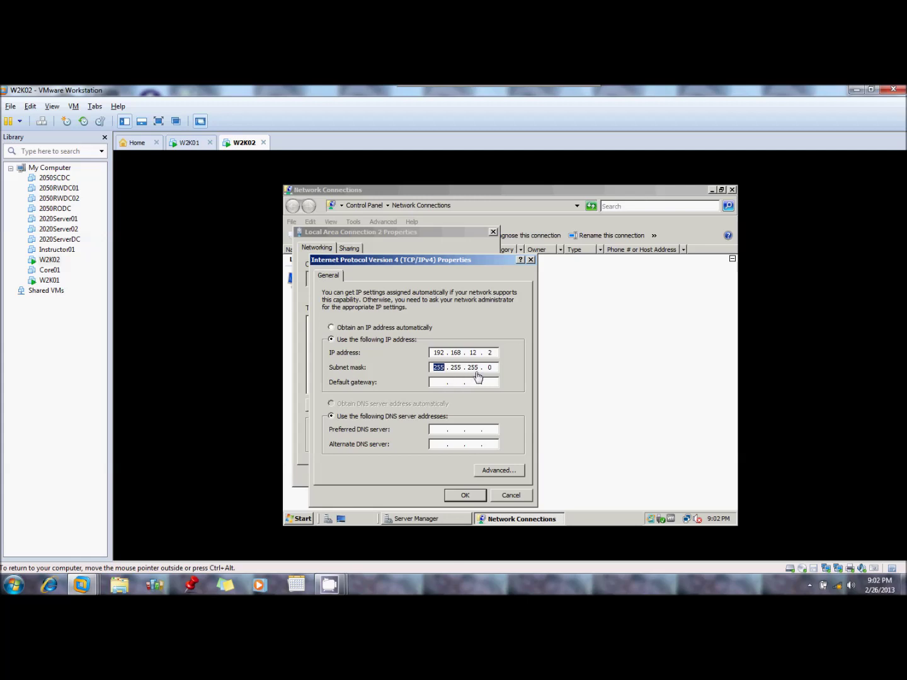
{"action": "left_click", "coordinate": [470, 496]}
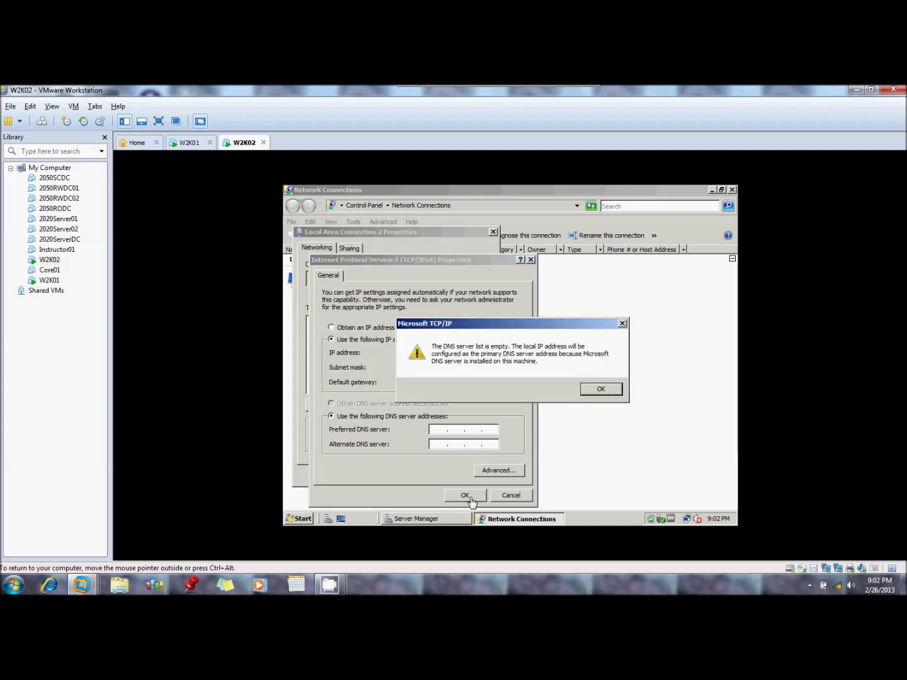
{"action": "left_click", "coordinate": [600, 389]}
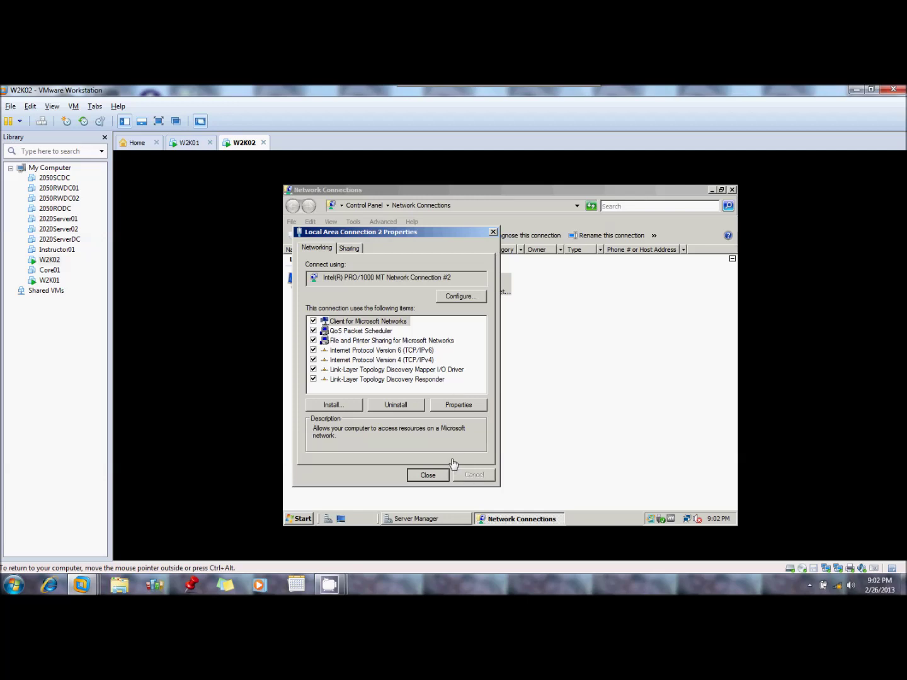
{"action": "key", "text": "Return"}
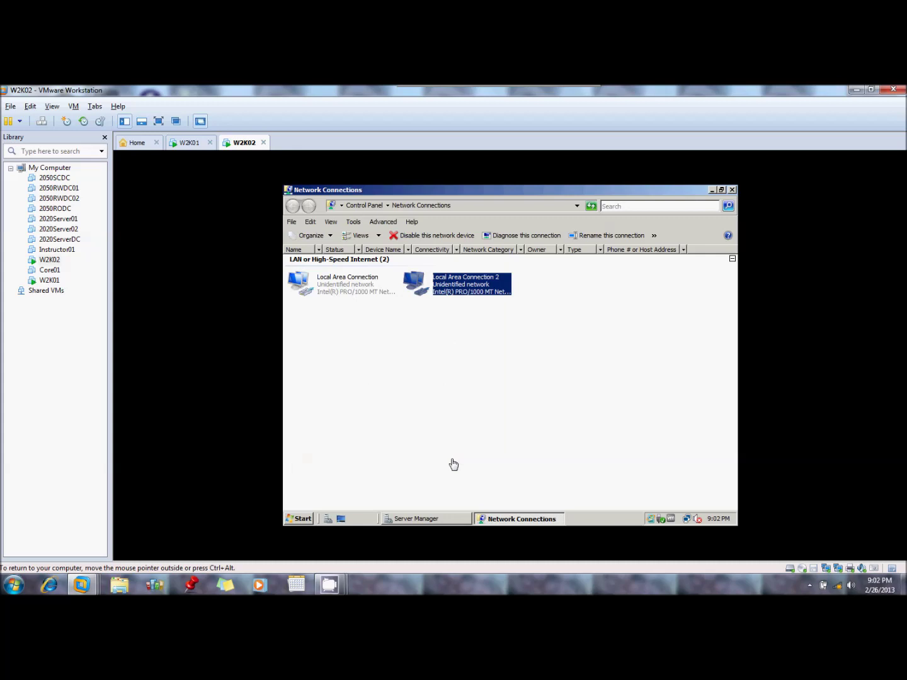
{"action": "left_click", "coordinate": [732, 190]}
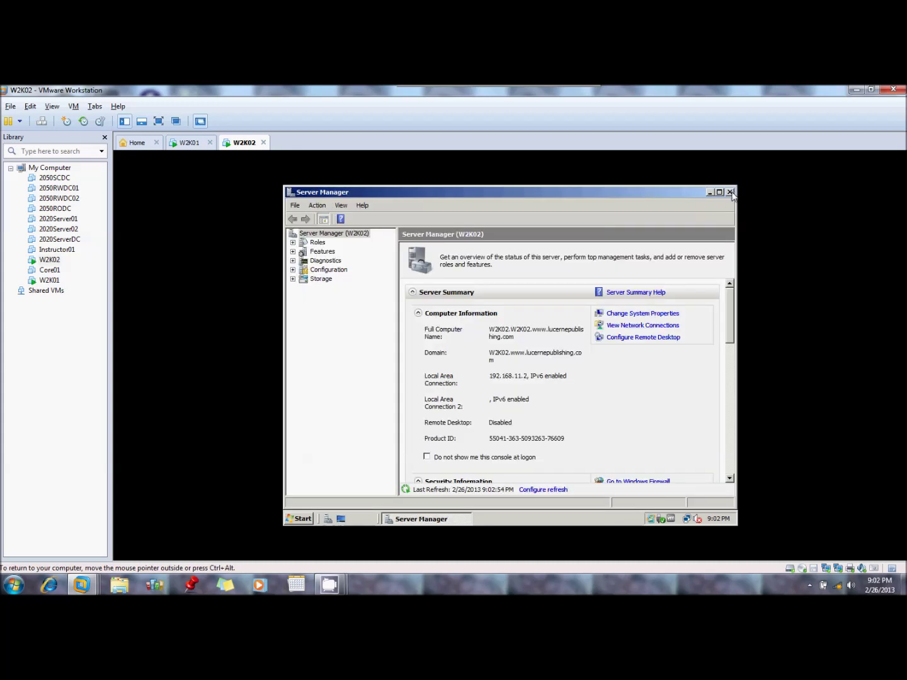
Open Windows Firewall with Advanced Security on W2K02 and start a new inbound rule
{"action": "left_click", "coordinate": [301, 518]}
{"action": "mouse_move", "coordinate": [479, 380]}
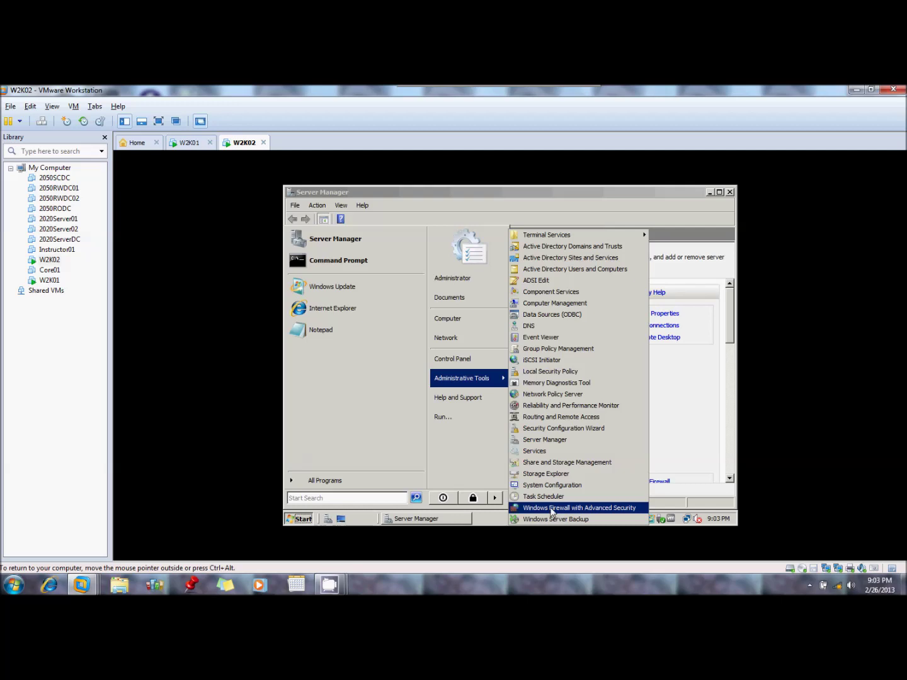
{"action": "left_click", "coordinate": [551, 509]}
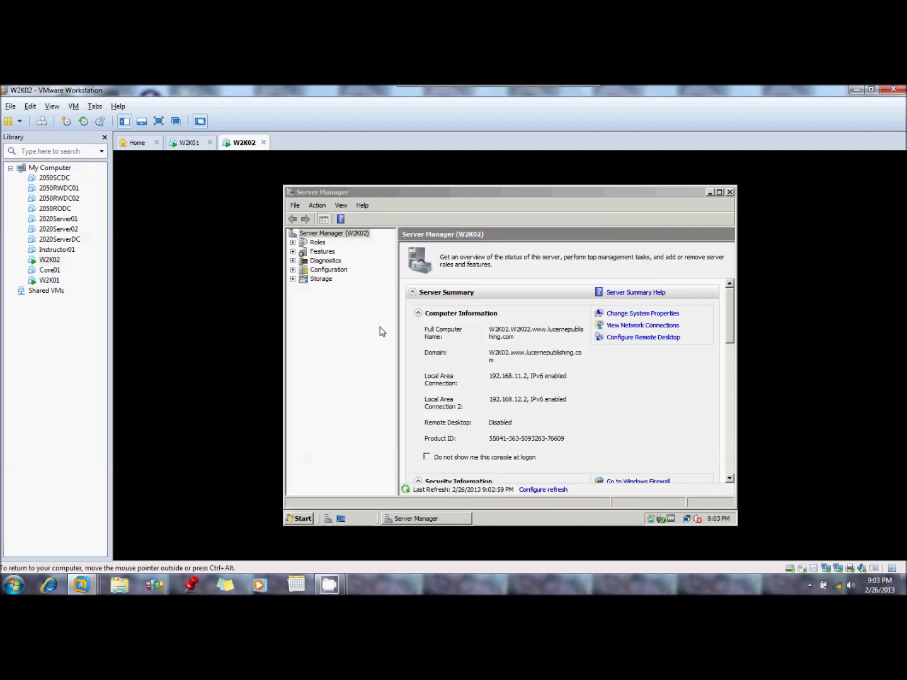
{"action": "left_click", "coordinate": [327, 245]}
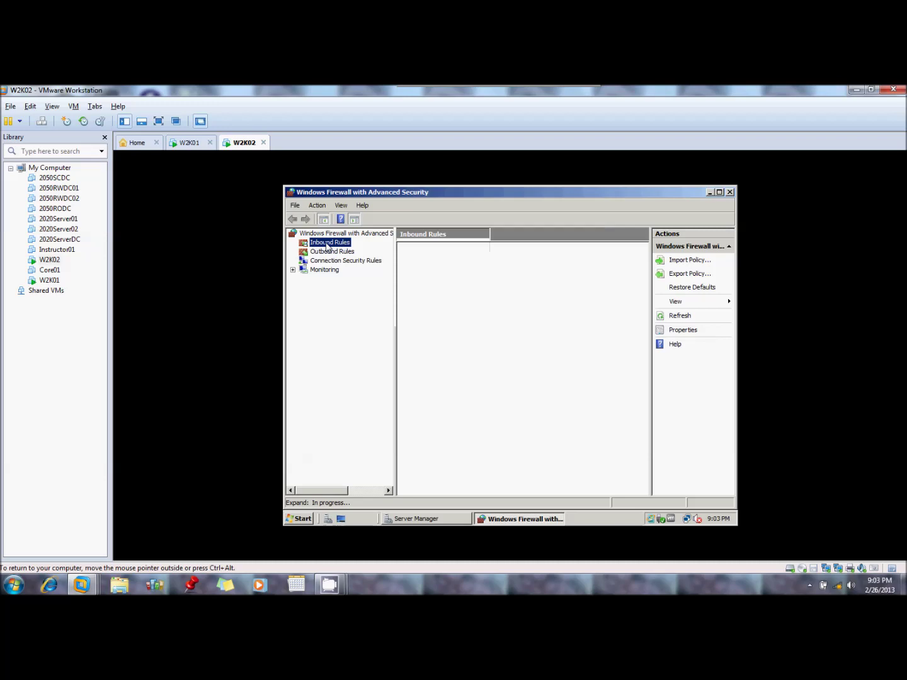
{"action": "right_click", "coordinate": [327, 246]}
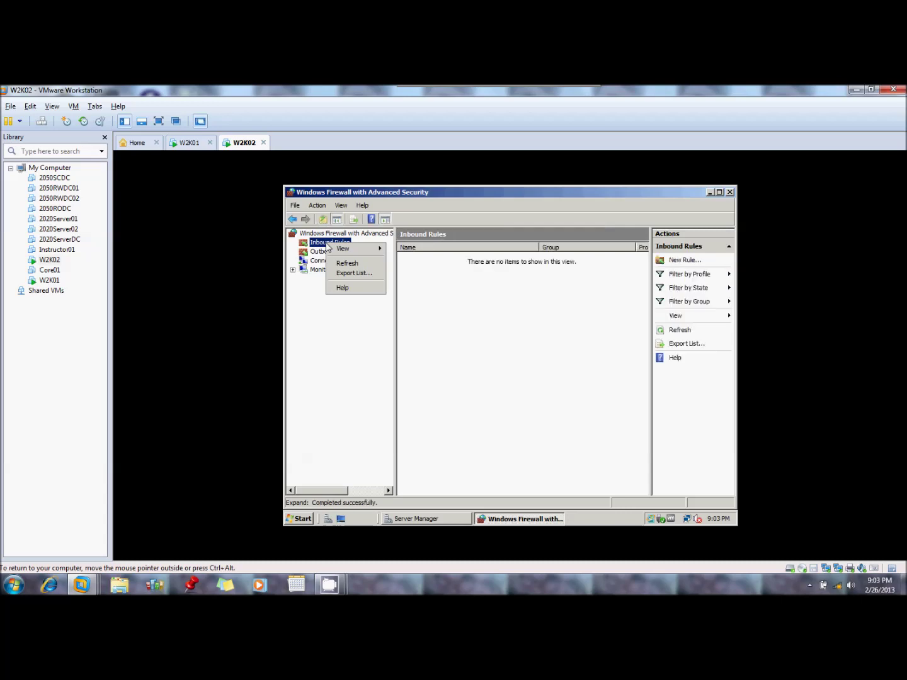
{"action": "left_click", "coordinate": [321, 247]}
{"action": "right_click", "coordinate": [321, 246]}
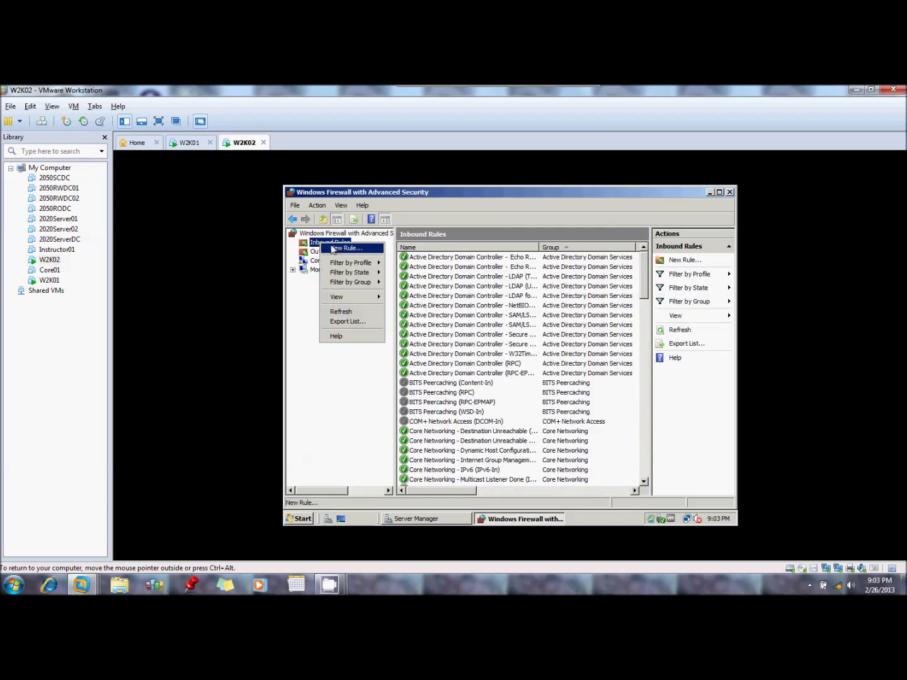
{"action": "left_click", "coordinate": [334, 251]}
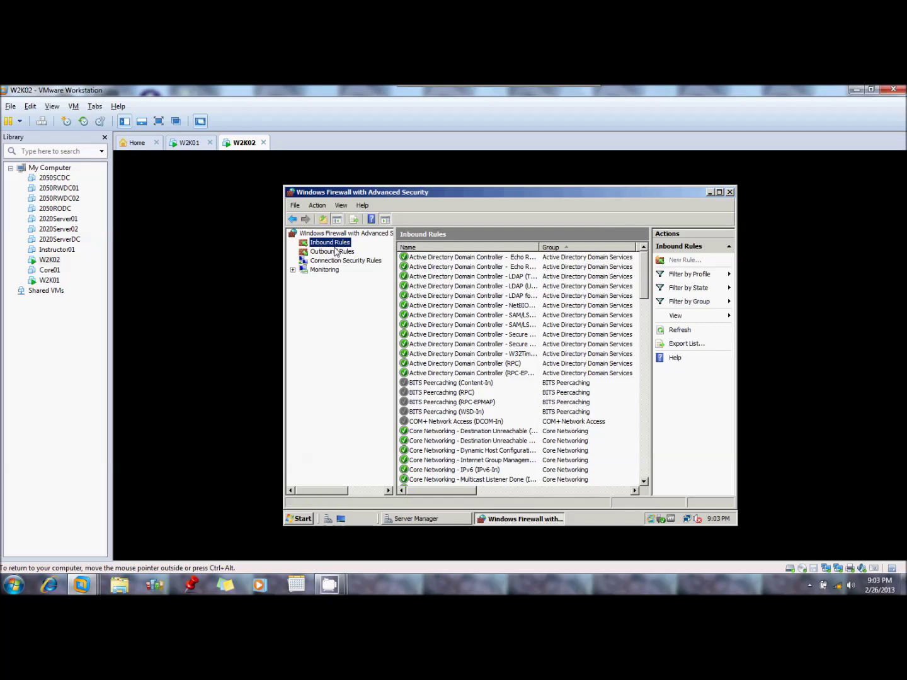
Make the new inbound rule a Custom rule covering all programs, with protocol type ICMPv4
{"action": "left_click", "coordinate": [470, 399]}
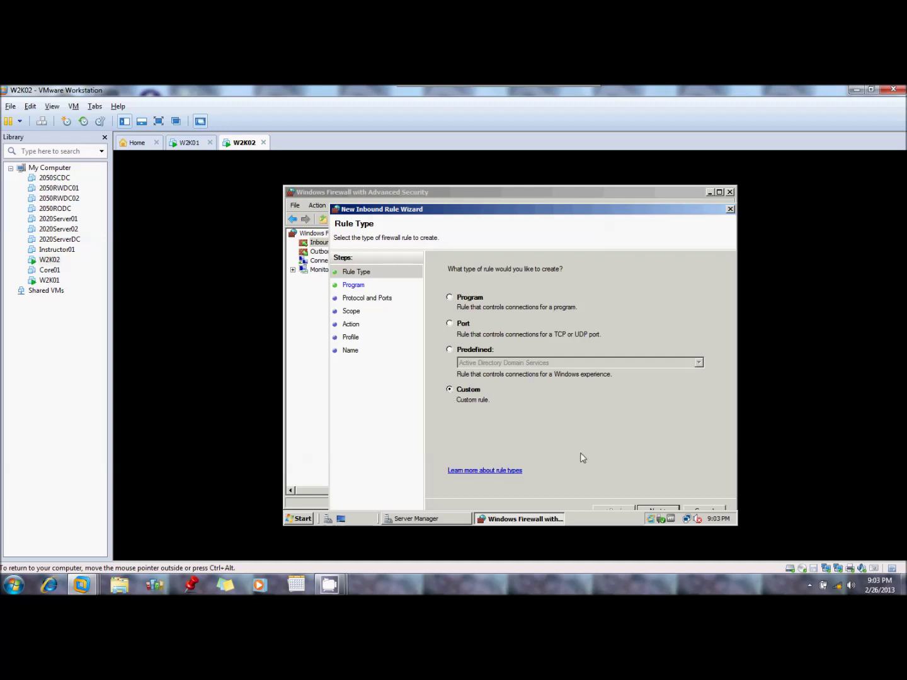
{"action": "left_click", "coordinate": [652, 510]}
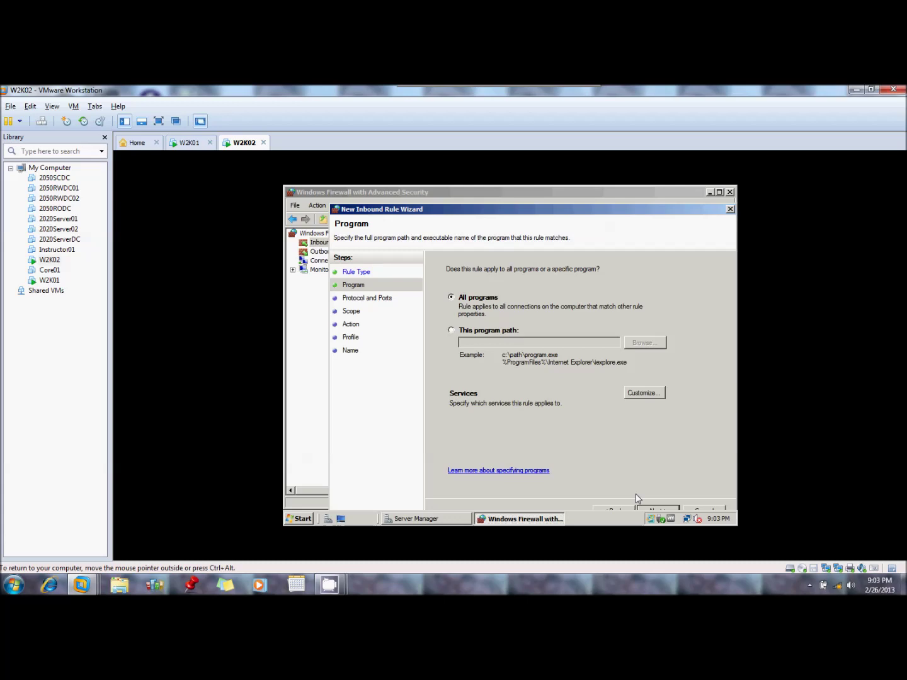
{"action": "left_click", "coordinate": [648, 509]}
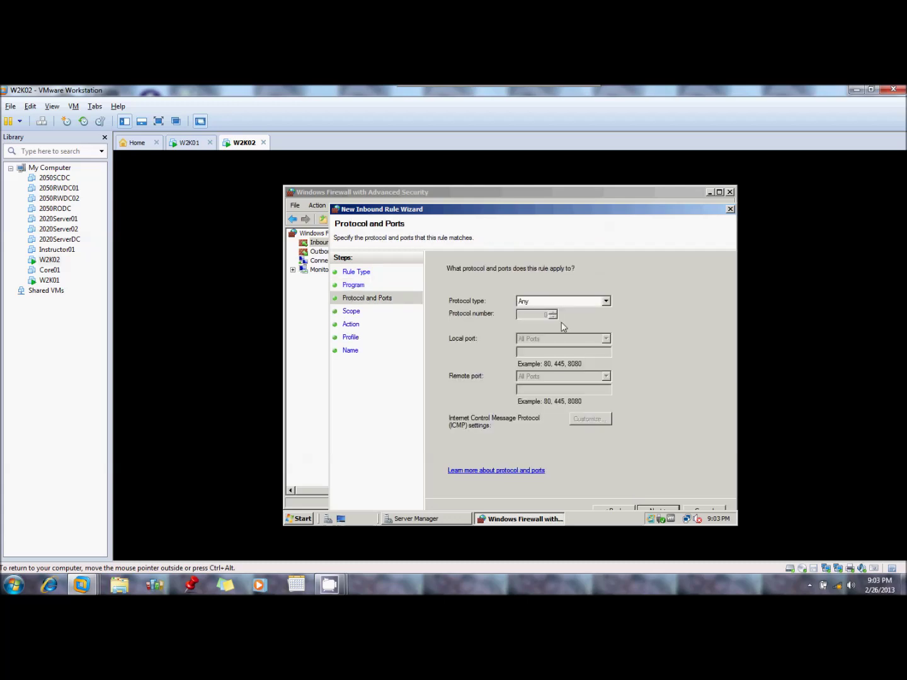
{"action": "left_click", "coordinate": [553, 302]}
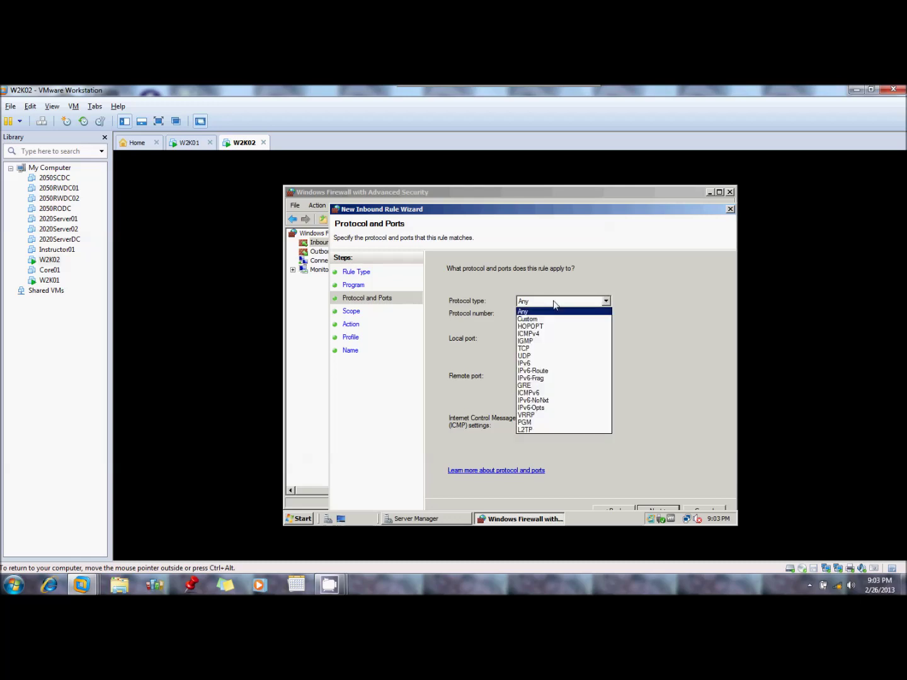
{"action": "left_click", "coordinate": [540, 335]}
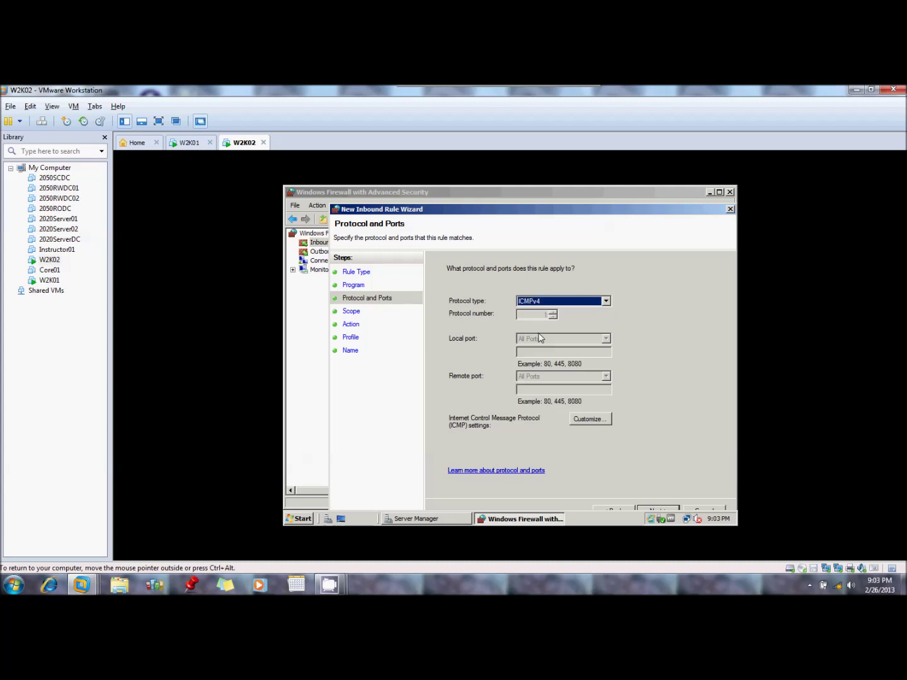
{"action": "left_click", "coordinate": [648, 506]}
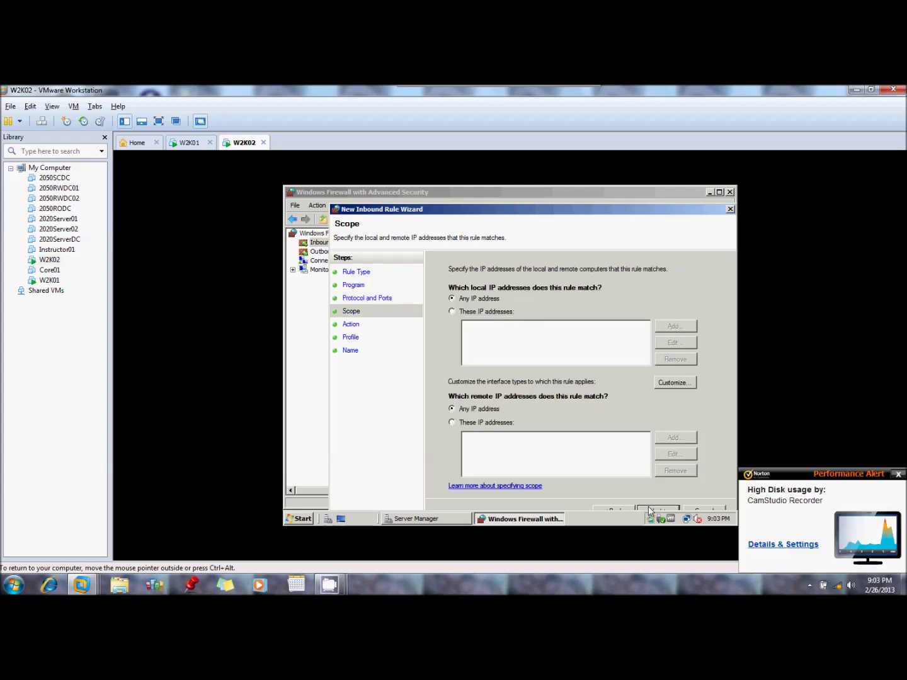
Allow the connection for any IP address on all three profiles and finish the W2K02 rule as Allow Lab Ping
{"action": "left_click", "coordinate": [648, 506]}
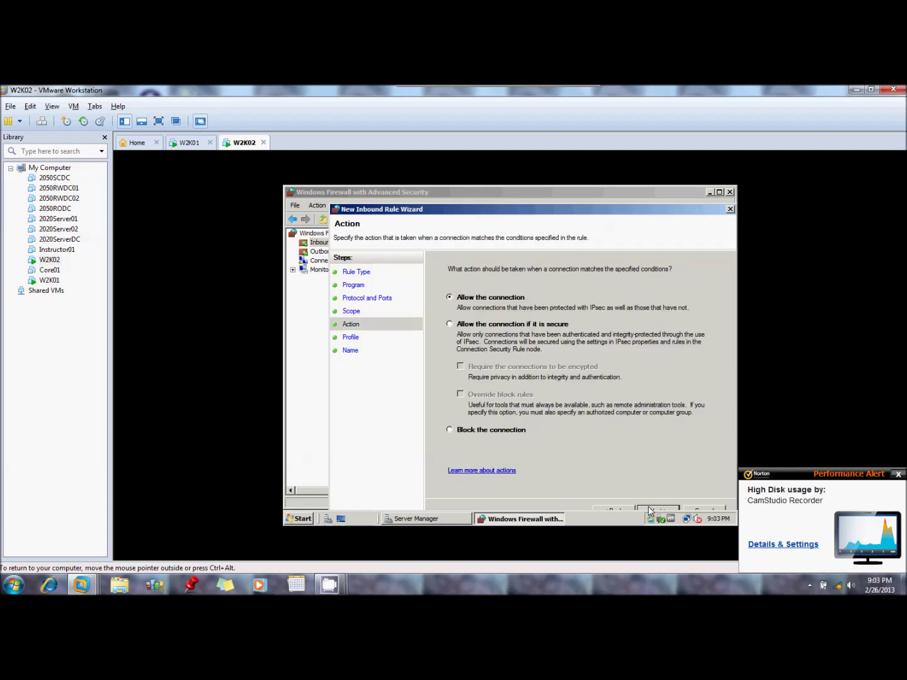
{"action": "left_click", "coordinate": [648, 506]}
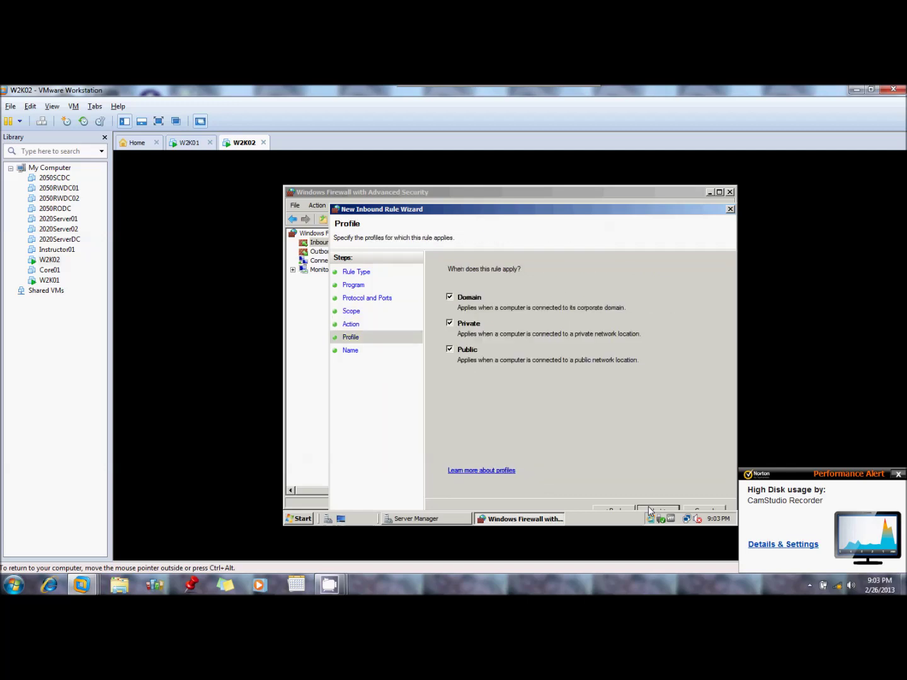
{"action": "left_click", "coordinate": [648, 506]}
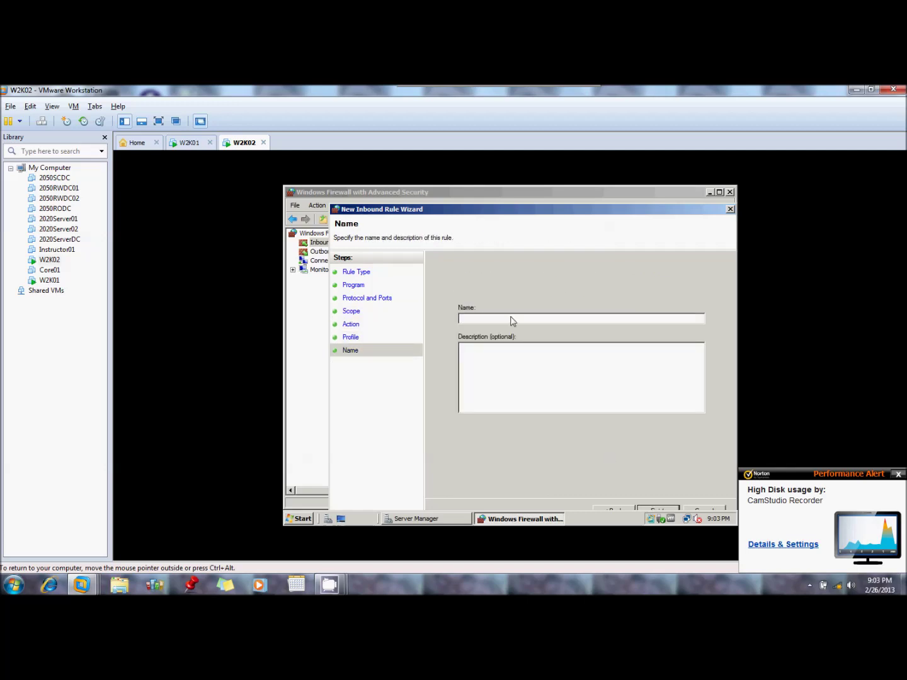
{"action": "type", "text": "Allow Lab Ping"}
{"action": "key", "text": "Return"}
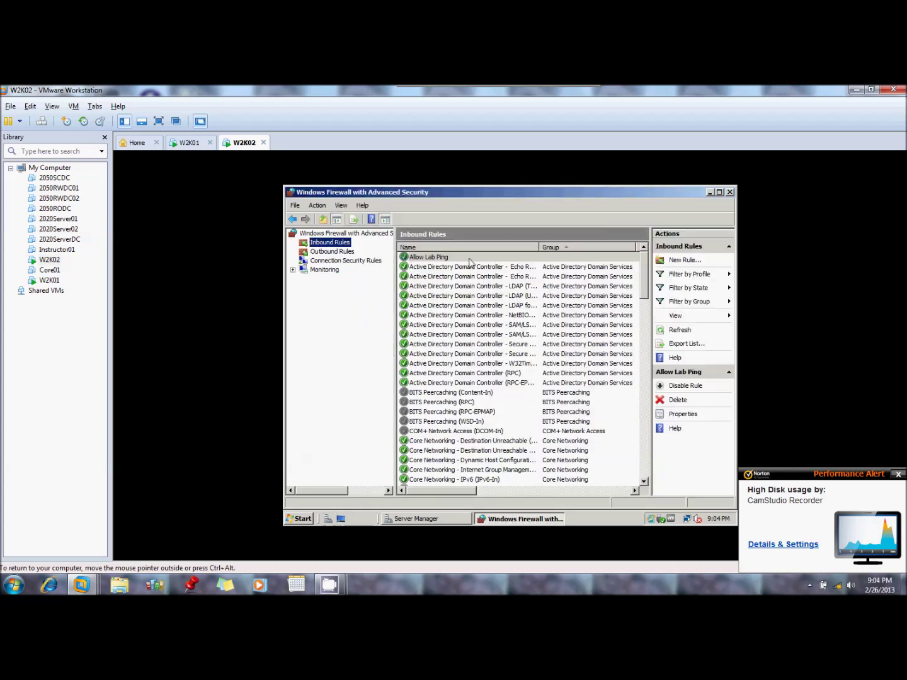
Open a Command Prompt on W2K02 and ping 192.168.10.1
{"action": "left_click", "coordinate": [469, 258]}
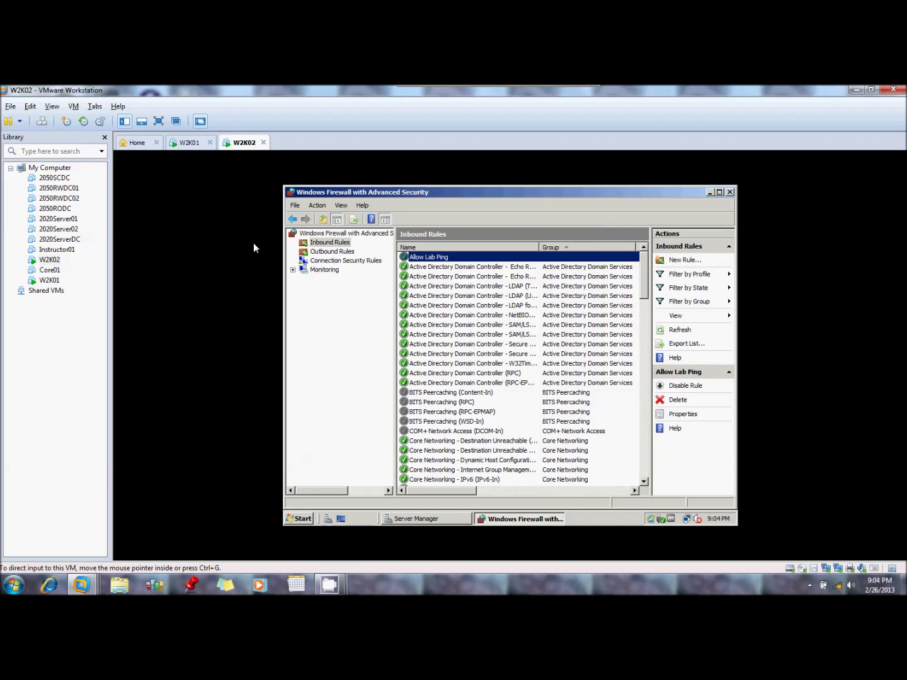
{"action": "left_click", "coordinate": [313, 518]}
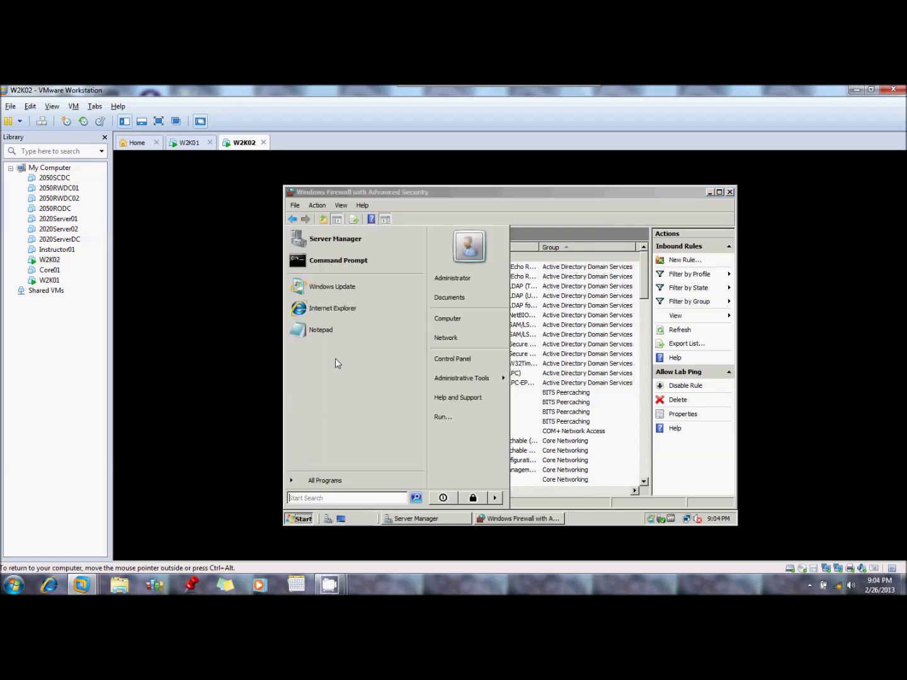
{"action": "left_click", "coordinate": [346, 262]}
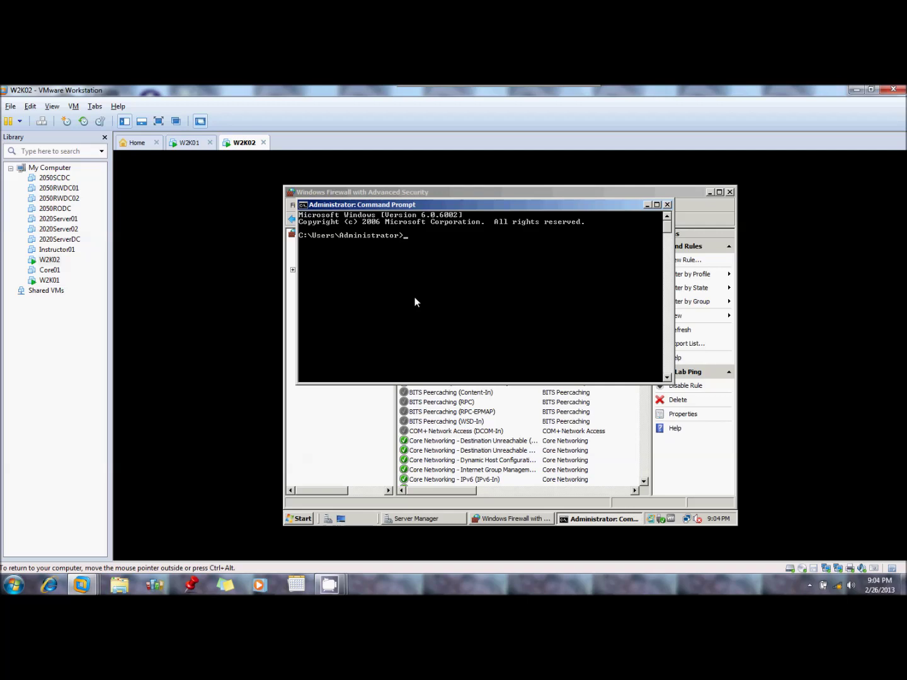
{"action": "type", "text": "ping 192.168.10.1"}
{"action": "key", "text": "Return"}
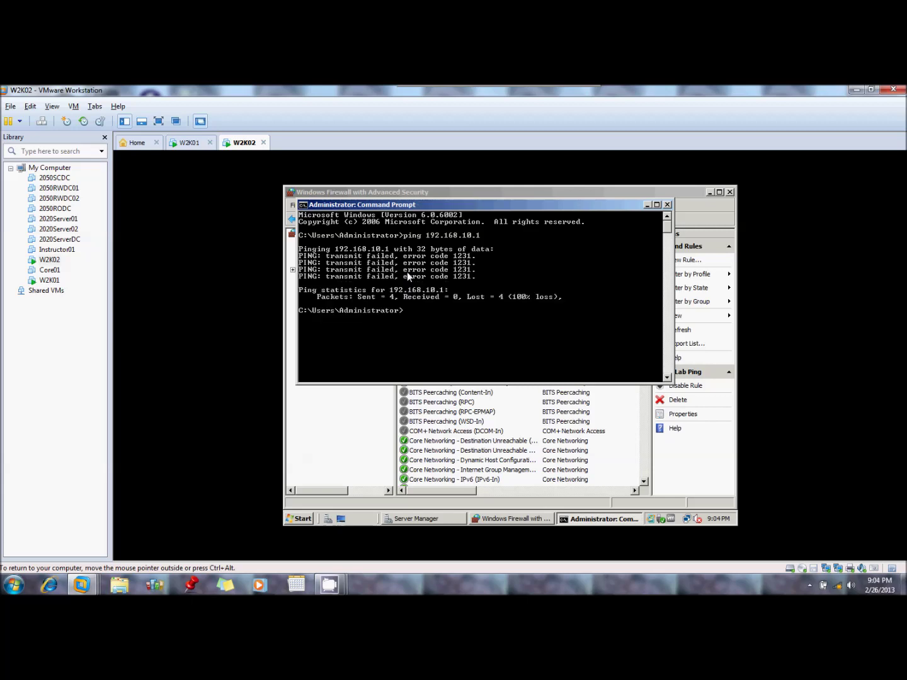
Ping 192.168.11.1 from W2K02 by reusing the previous ping command with the changed address
{"action": "key", "text": "Up"}
{"action": "key", "text": "BackSpace"}
{"action": "key", "text": "BackSpace"}
{"action": "key", "text": "BackSpace"}
{"action": "type", "text": "1.1"}
{"action": "key", "text": "Return"}
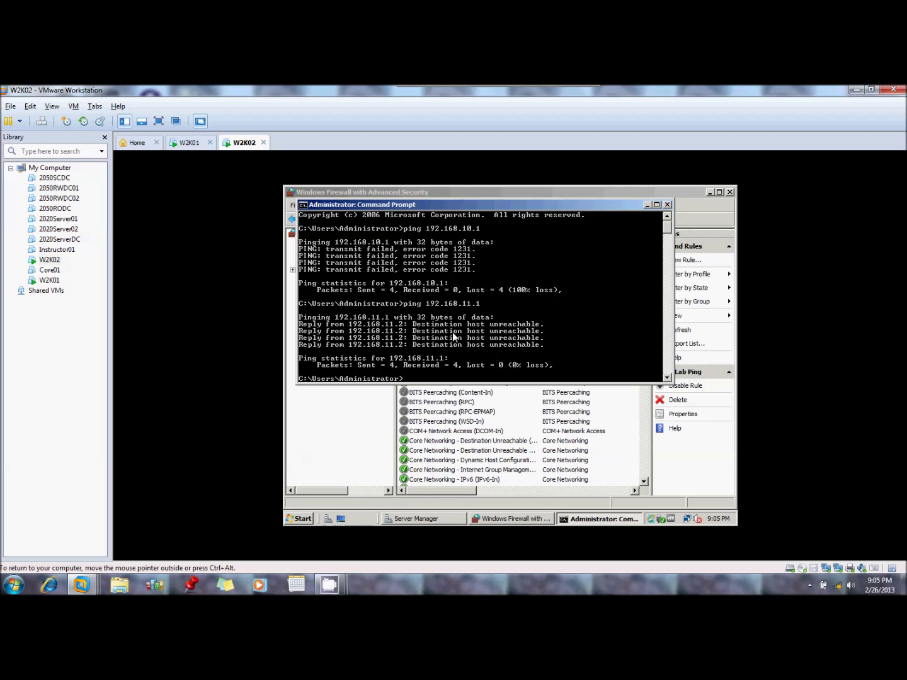
Ping W2K02's own address, 192.168.11.2, from the same Command Prompt
{"action": "key", "text": "Up"}
{"action": "key", "text": "BackSpace"}
{"action": "type", "text": "2.168.11.2"}
{"action": "key", "text": "Return"}
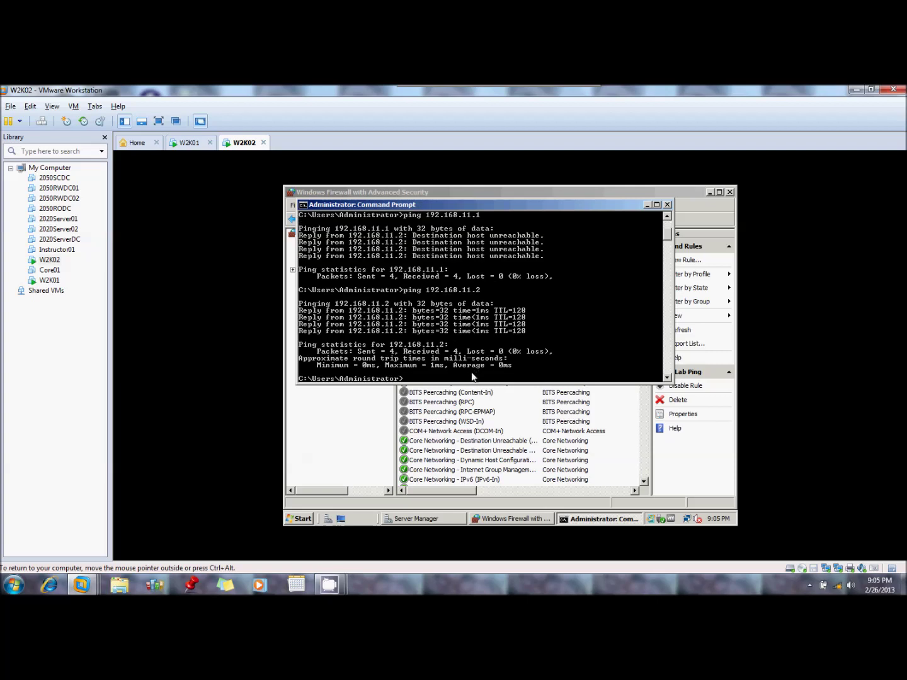
Close the Command Prompt, Windows Firewall with Advanced Security and Server Manager windows on W2K02
{"action": "left_click", "coordinate": [668, 205]}
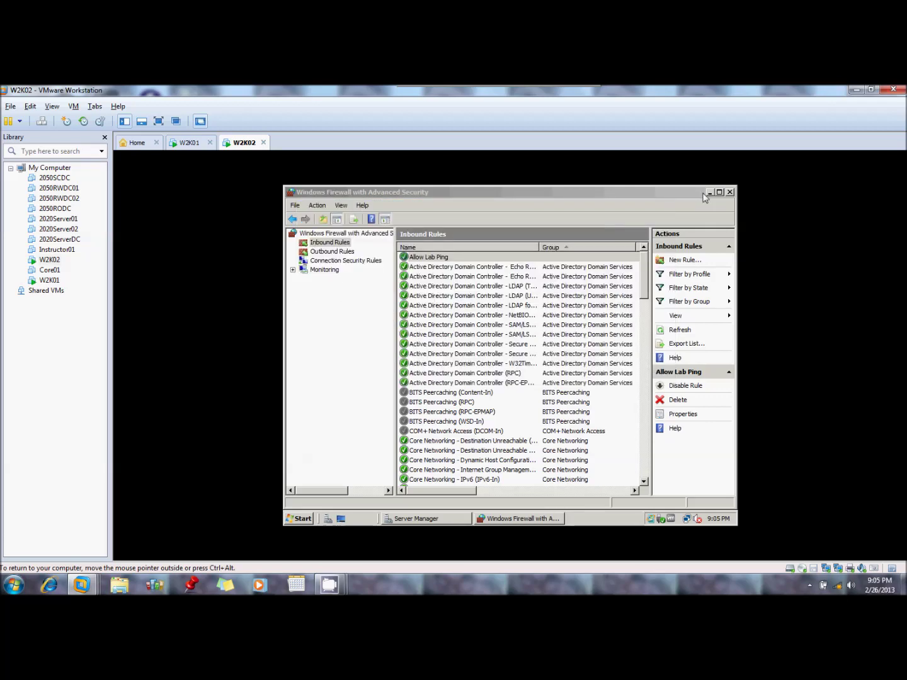
{"action": "left_click", "coordinate": [729, 193]}
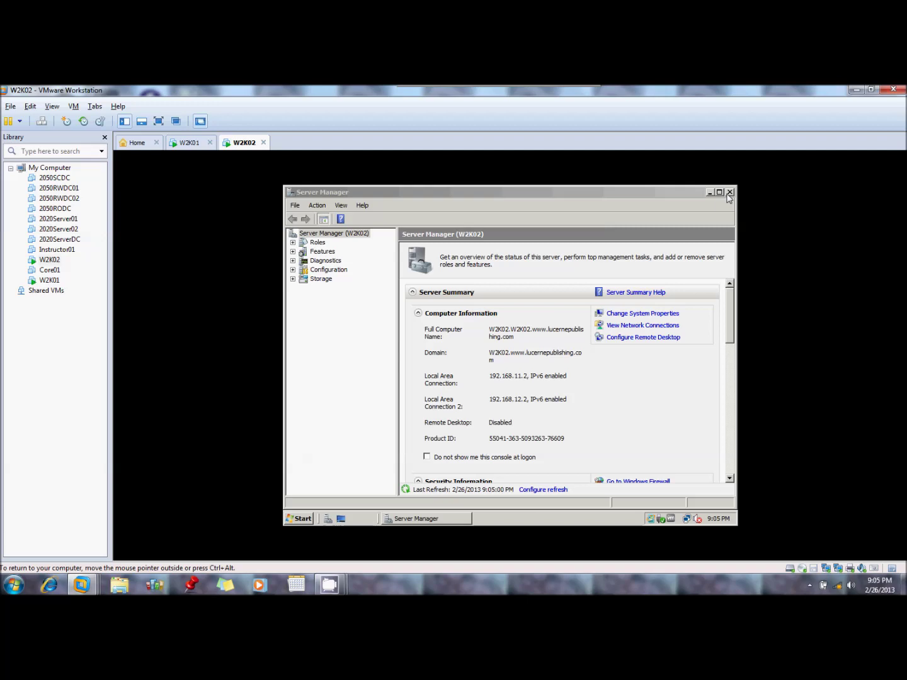
{"action": "left_click", "coordinate": [729, 193]}
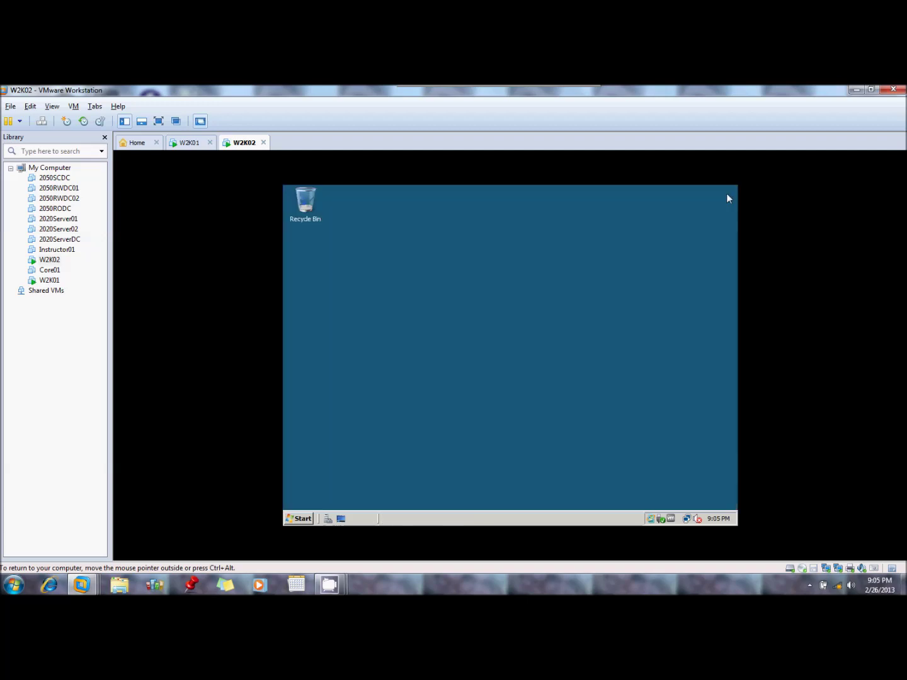
Switch to the W2K01 virtual machine and cancel its pending log-off along with saving the untitled Notepad file
{"action": "left_click", "coordinate": [187, 144]}
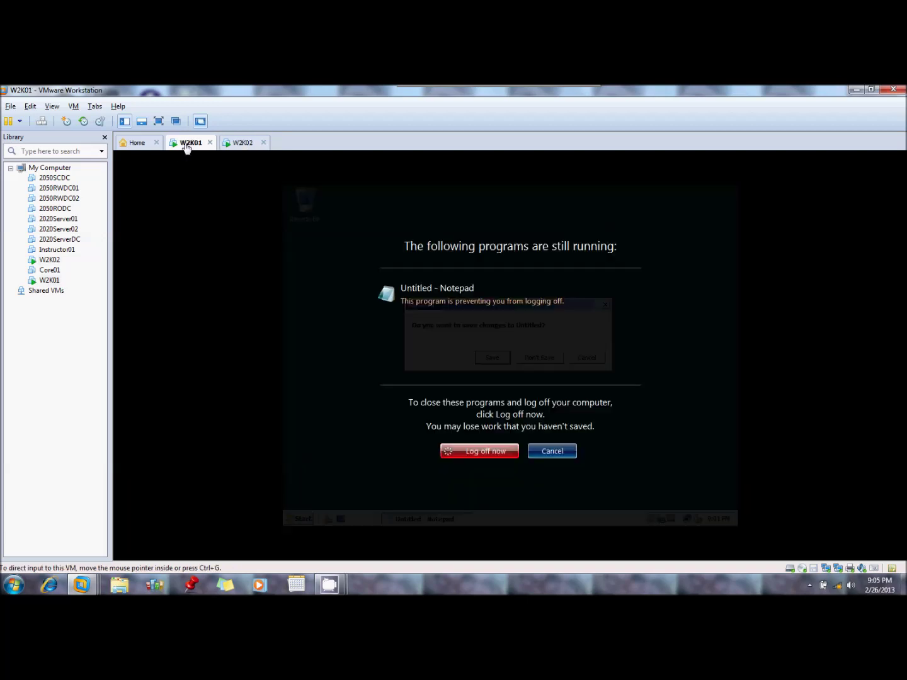
{"action": "left_click", "coordinate": [537, 451]}
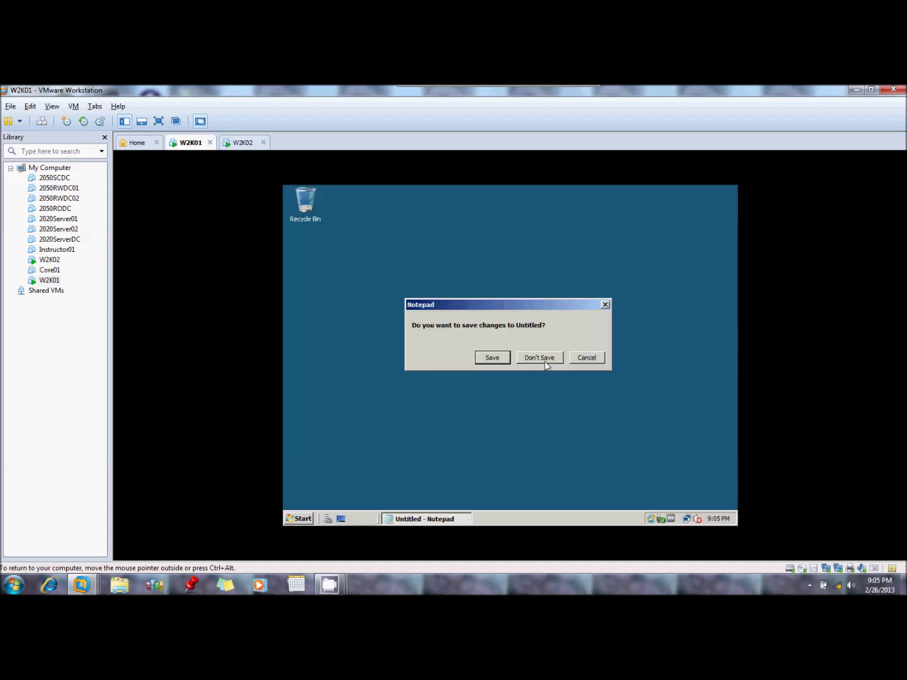
{"action": "left_click", "coordinate": [500, 362]}
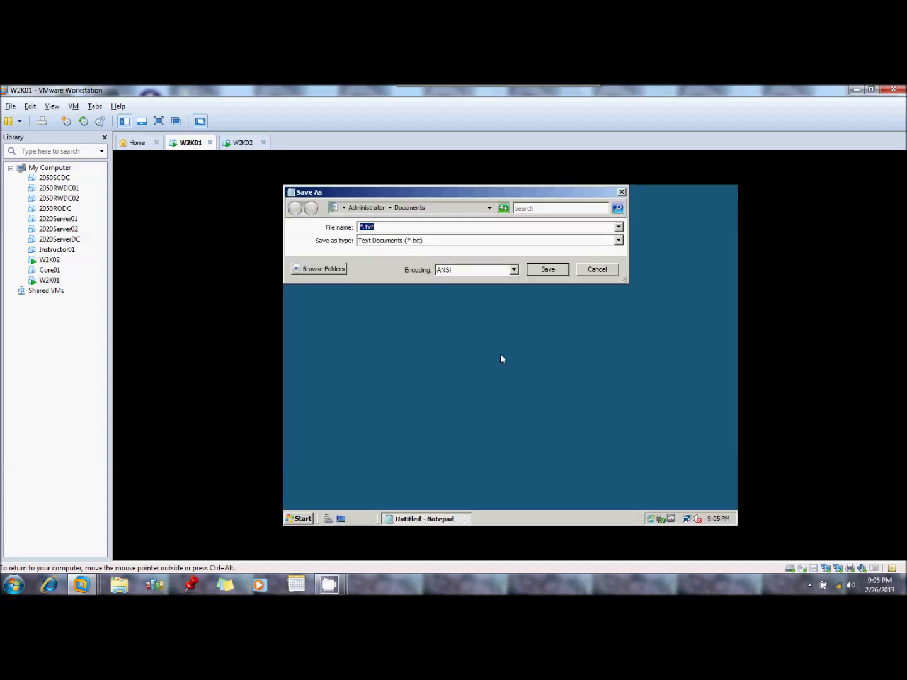
{"action": "left_click", "coordinate": [609, 271]}
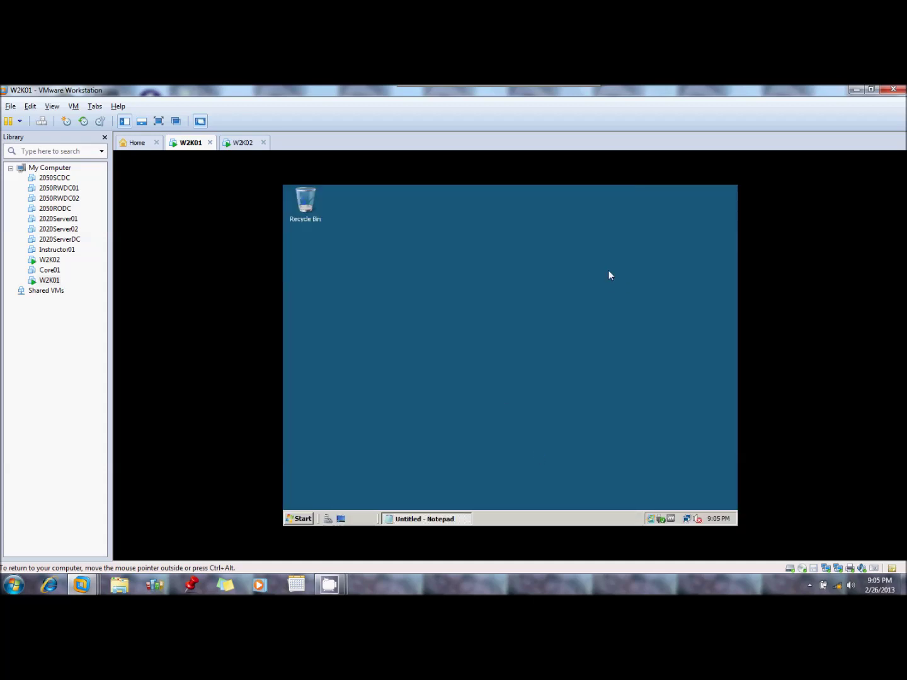
Open Server Manager on W2K01 and start adding the Network Policy and Access Services role, continuing to its role services
{"action": "left_click", "coordinate": [306, 519]}
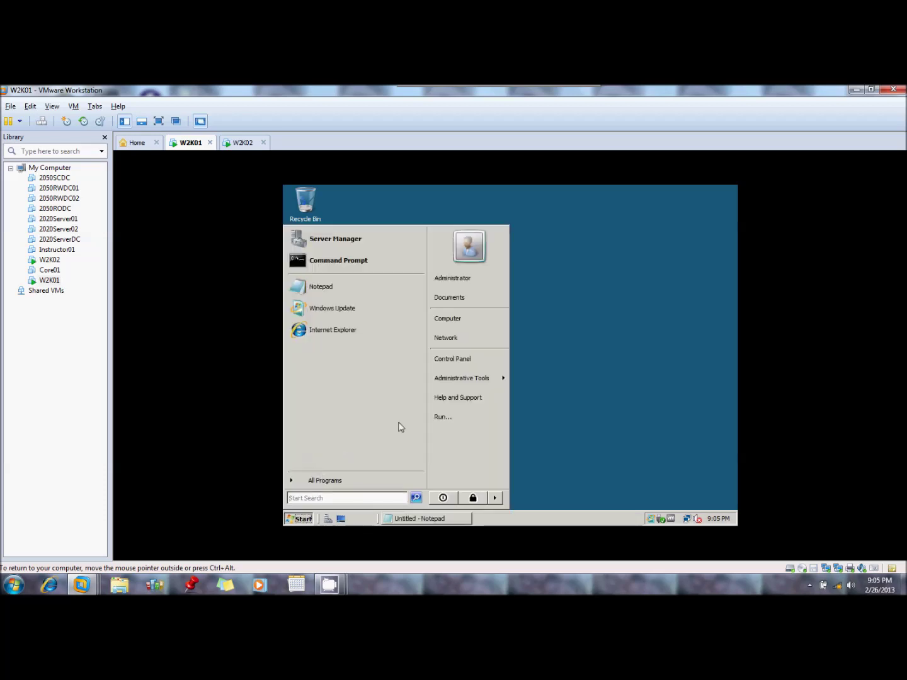
{"action": "left_click", "coordinate": [340, 246]}
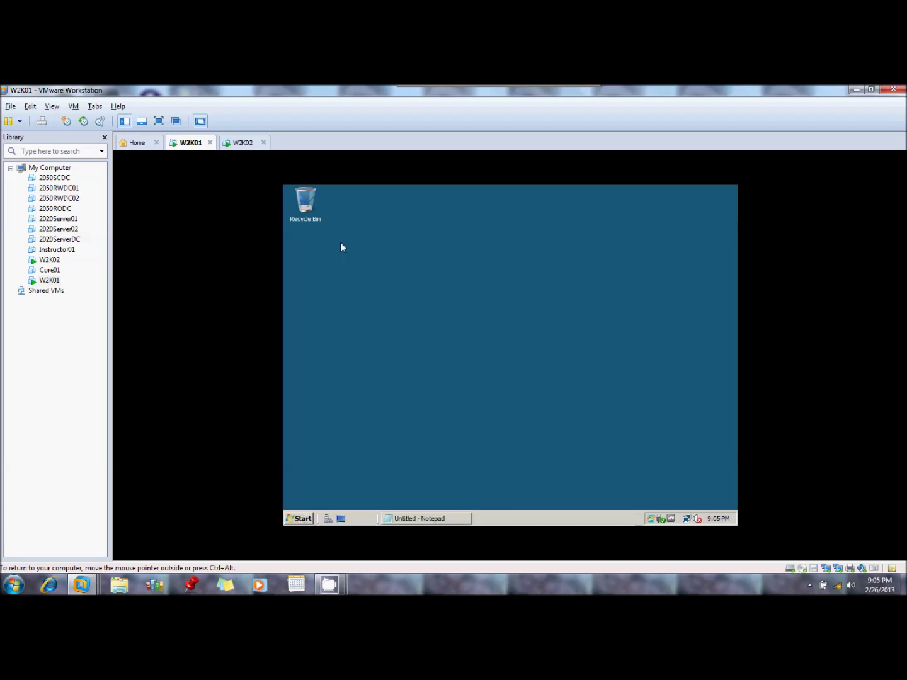
{"action": "left_click", "coordinate": [318, 243]}
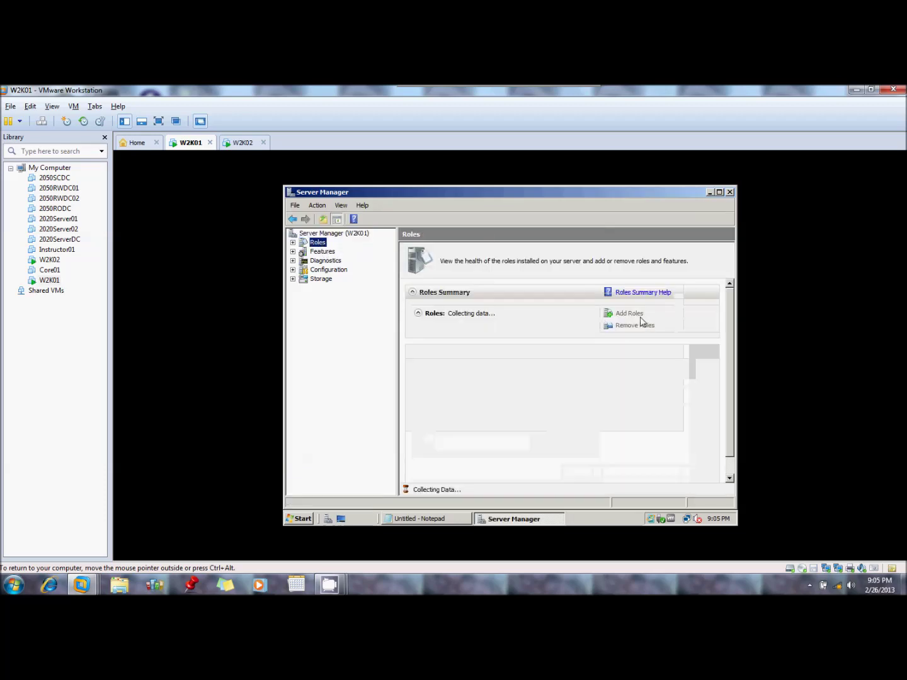
{"action": "left_click", "coordinate": [620, 314]}
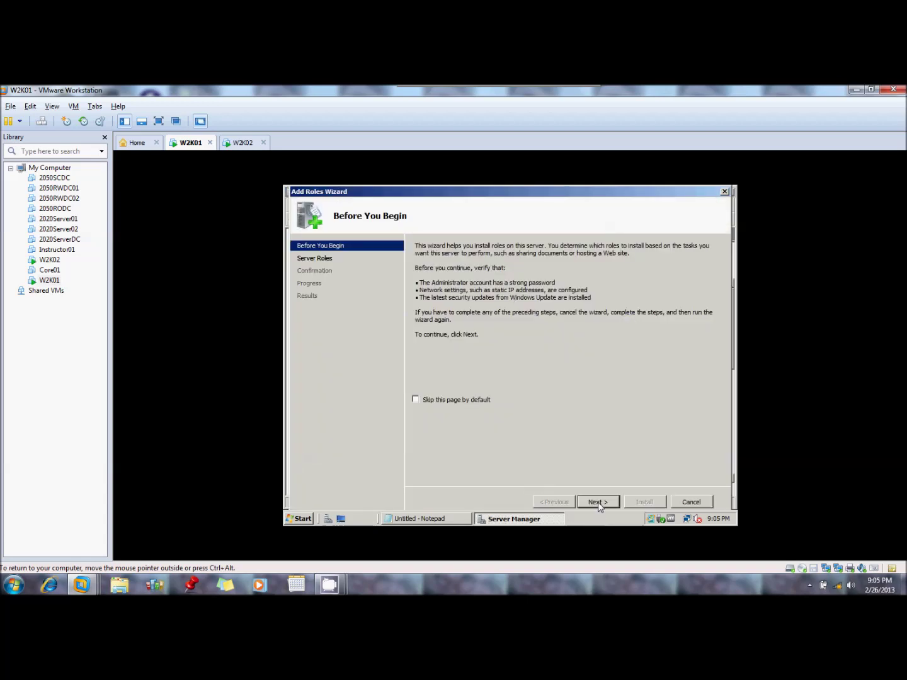
{"action": "left_click", "coordinate": [598, 502]}
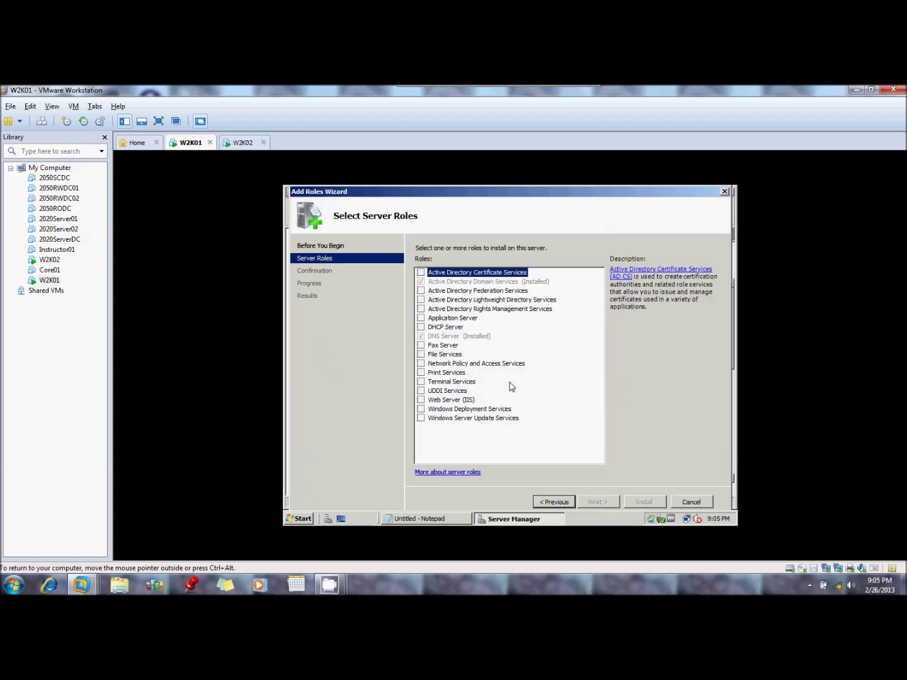
{"action": "left_click", "coordinate": [421, 364]}
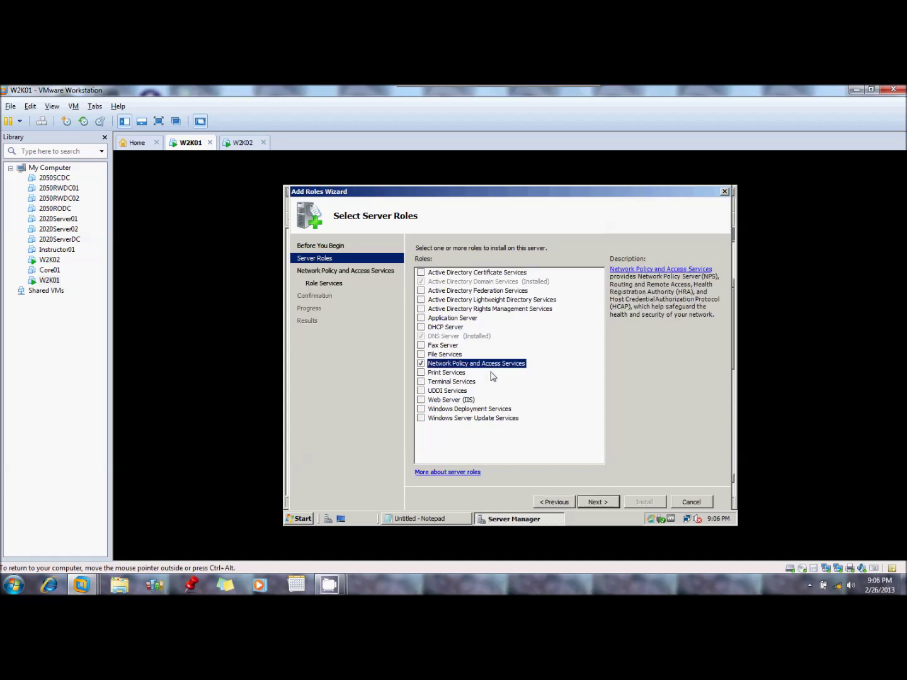
{"action": "left_click", "coordinate": [595, 502]}
{"action": "left_click", "coordinate": [597, 504]}
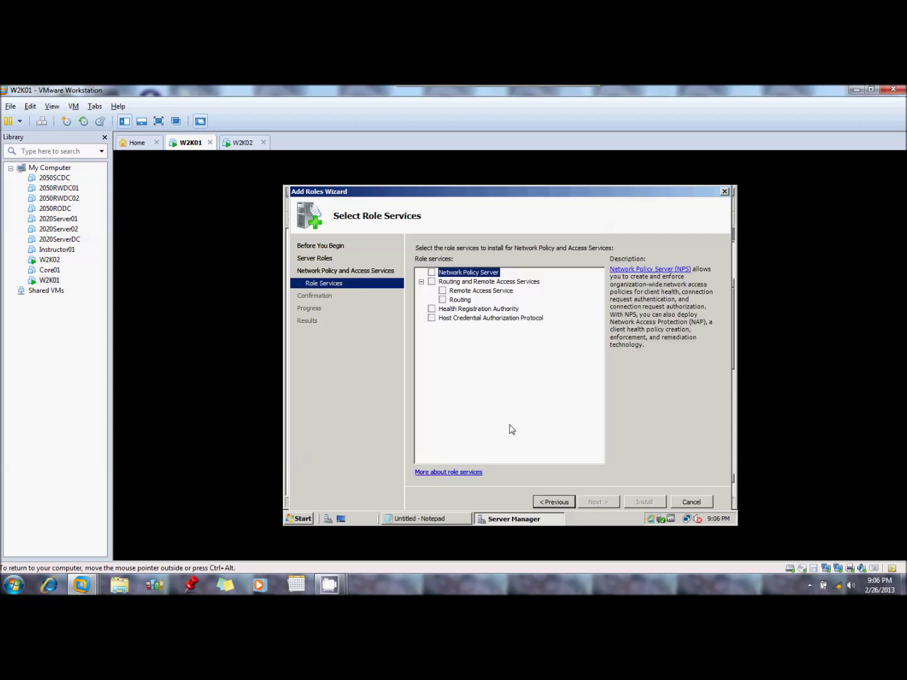
Install Routing and Remote Access Services, including Remote Access Service and Routing, and close Server Manager
{"action": "left_click", "coordinate": [432, 282]}
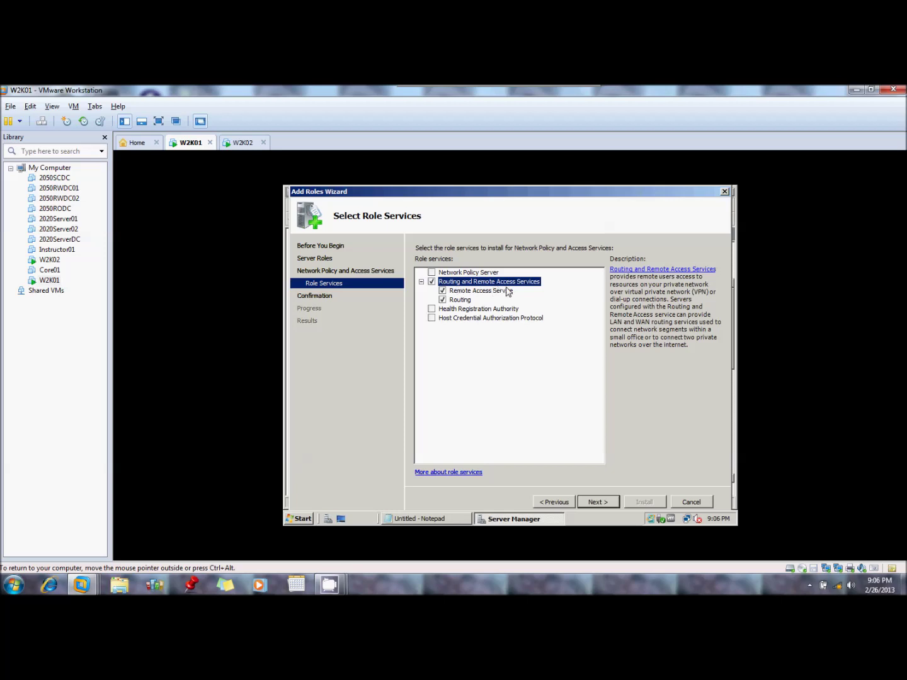
{"action": "left_click", "coordinate": [598, 502]}
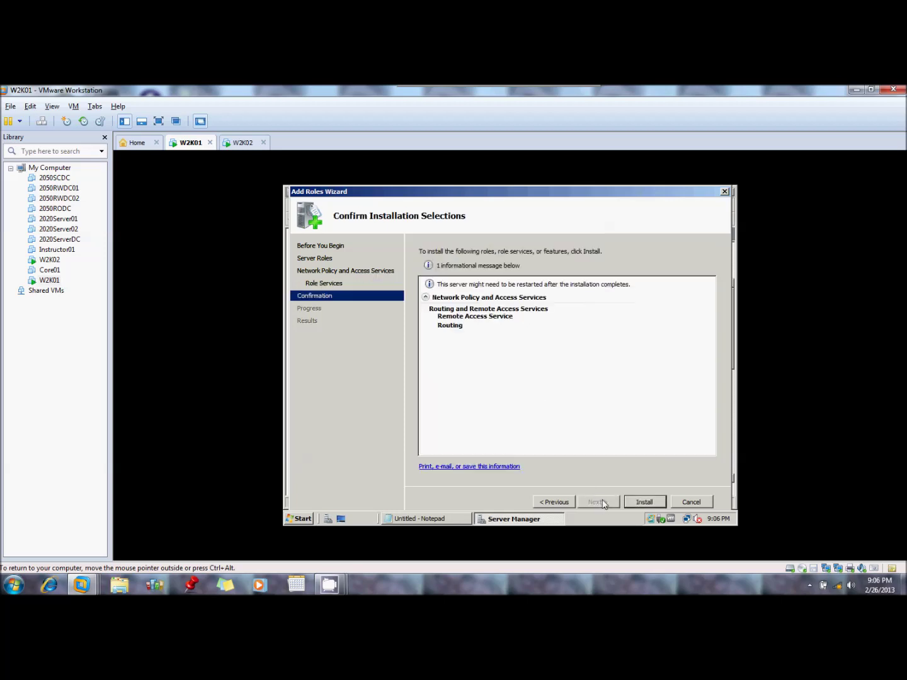
{"action": "left_click", "coordinate": [640, 504]}
{"action": "mouse_move", "coordinate": [281, 535]}
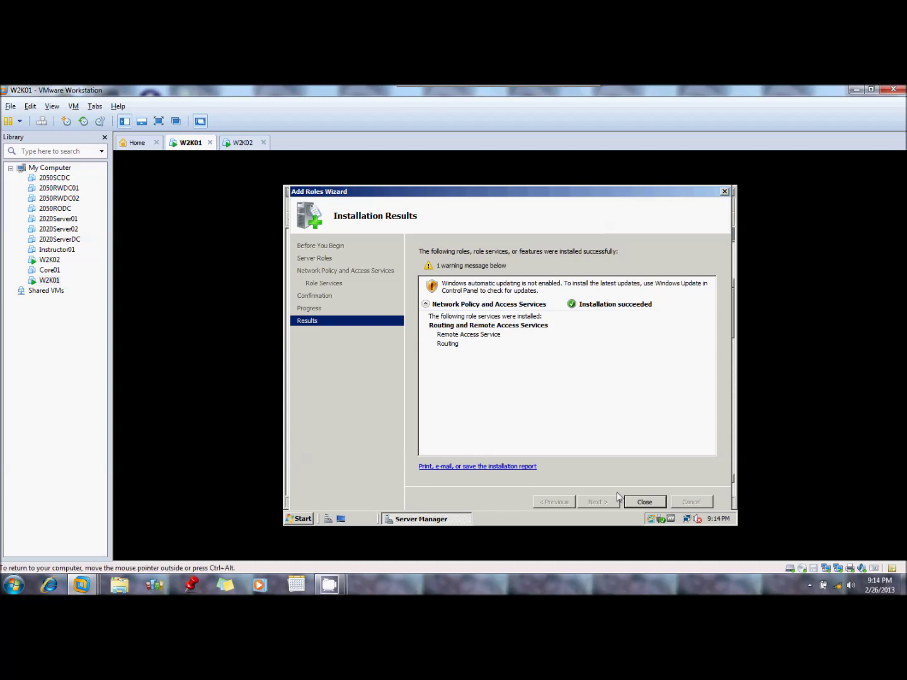
{"action": "left_click", "coordinate": [651, 505]}
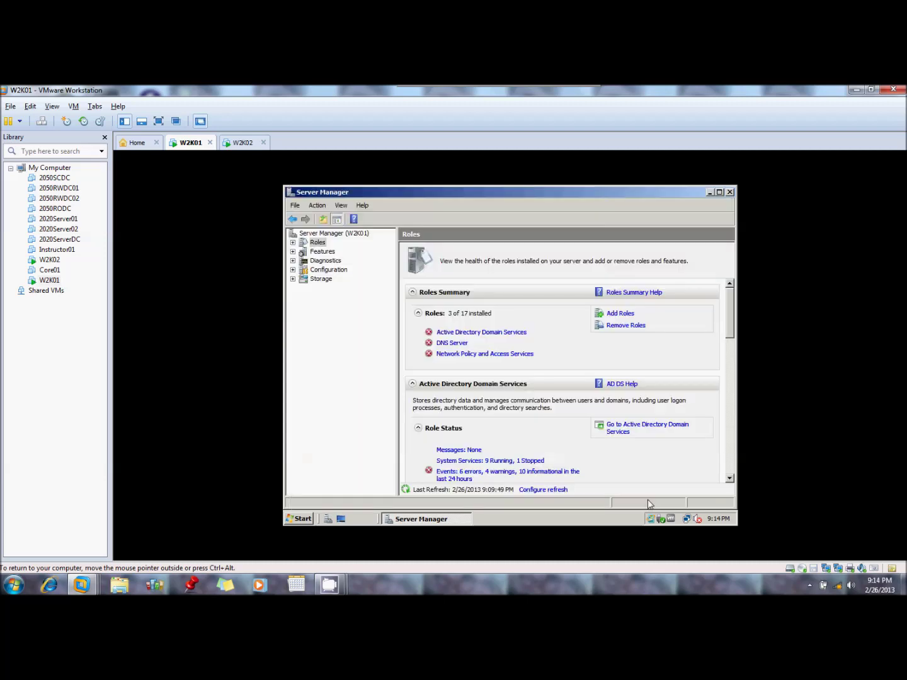
{"action": "left_click", "coordinate": [729, 192]}
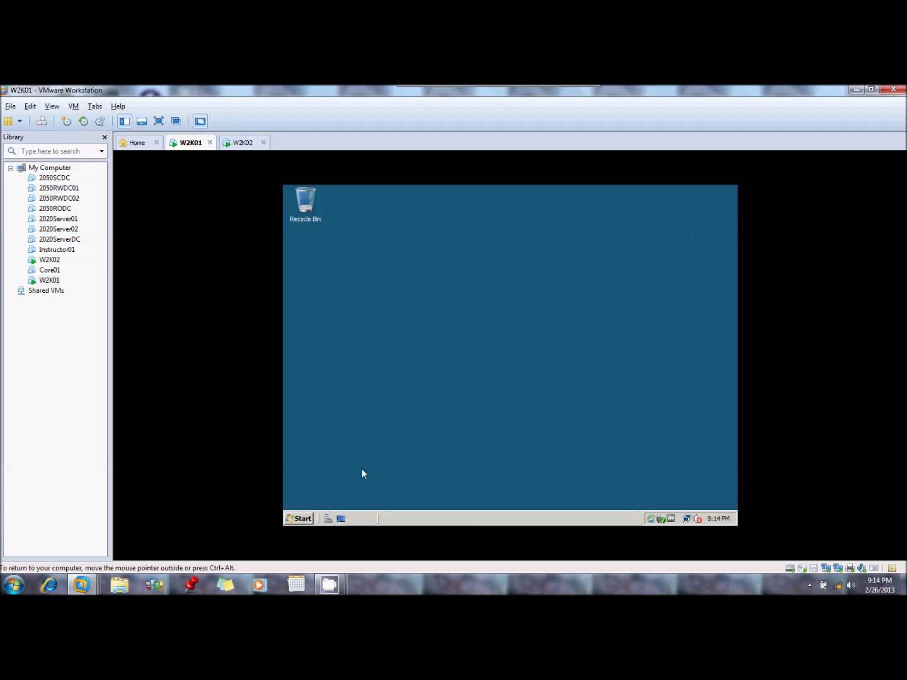
Open the Routing and Remote Access console and start configuring and enabling Routing and Remote Access on W2K01 (local)
{"action": "left_click", "coordinate": [301, 519]}
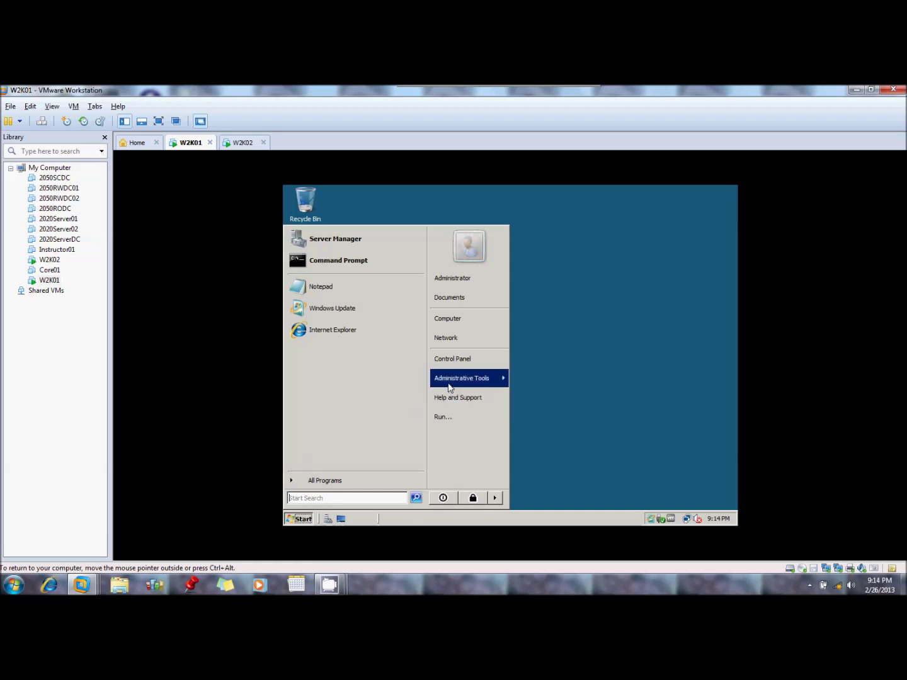
{"action": "mouse_move", "coordinate": [457, 383]}
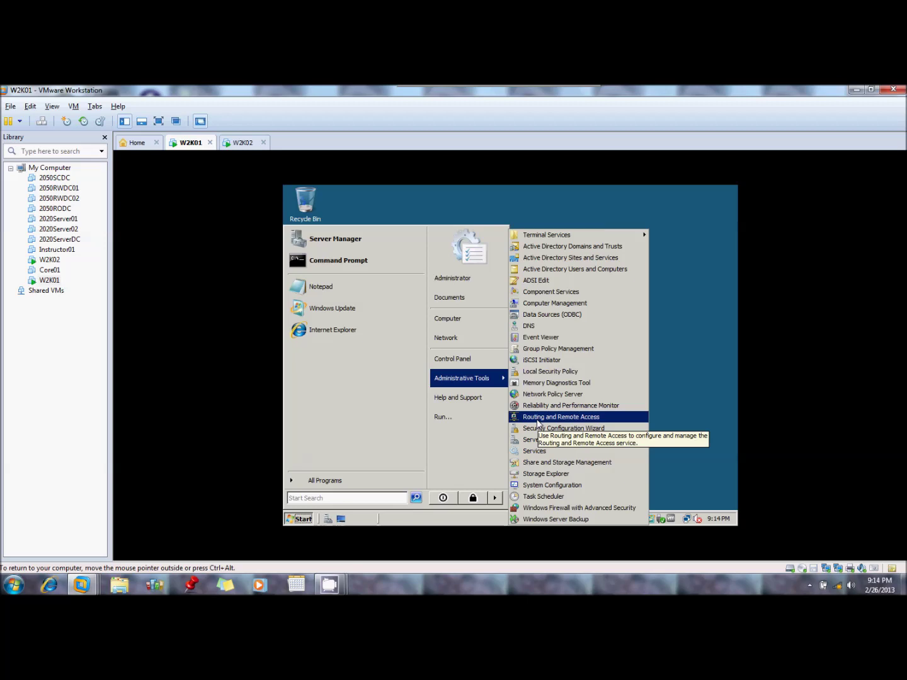
{"action": "left_click", "coordinate": [538, 419]}
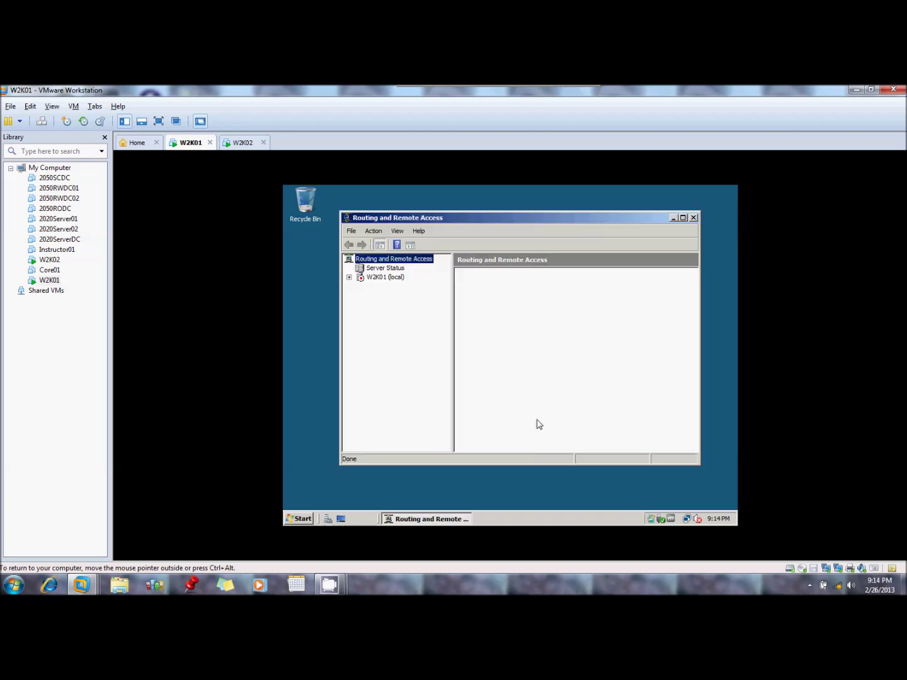
{"action": "left_click", "coordinate": [385, 277]}
{"action": "right_click", "coordinate": [385, 281]}
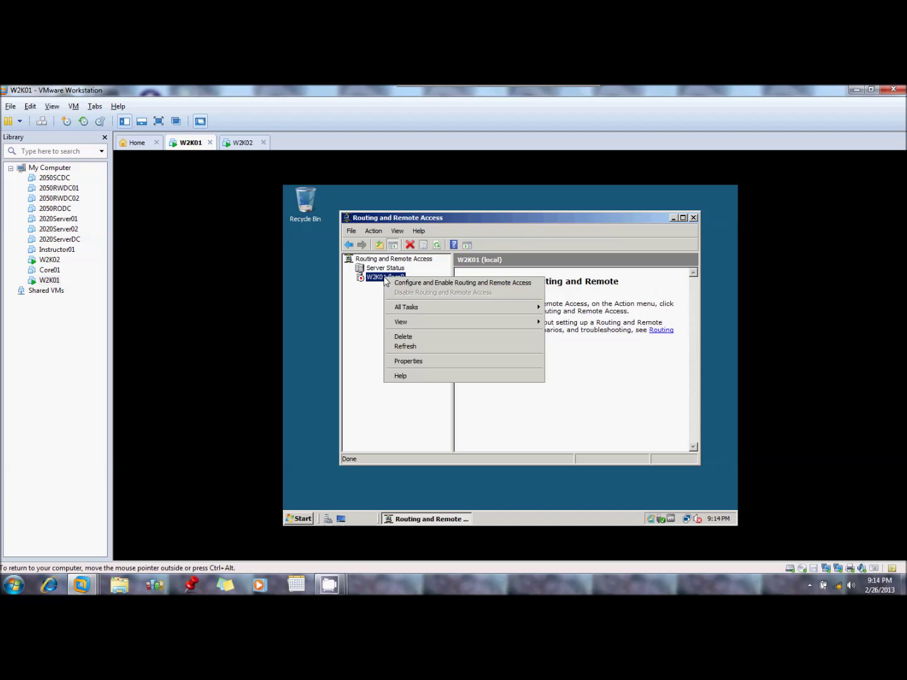
{"action": "left_click", "coordinate": [378, 281]}
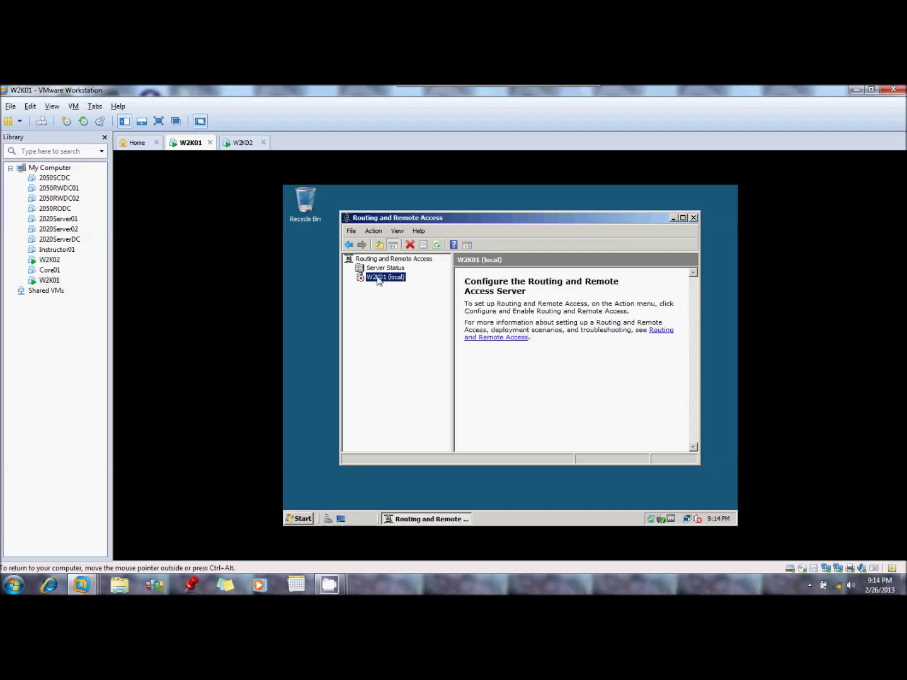
{"action": "right_click", "coordinate": [378, 281]}
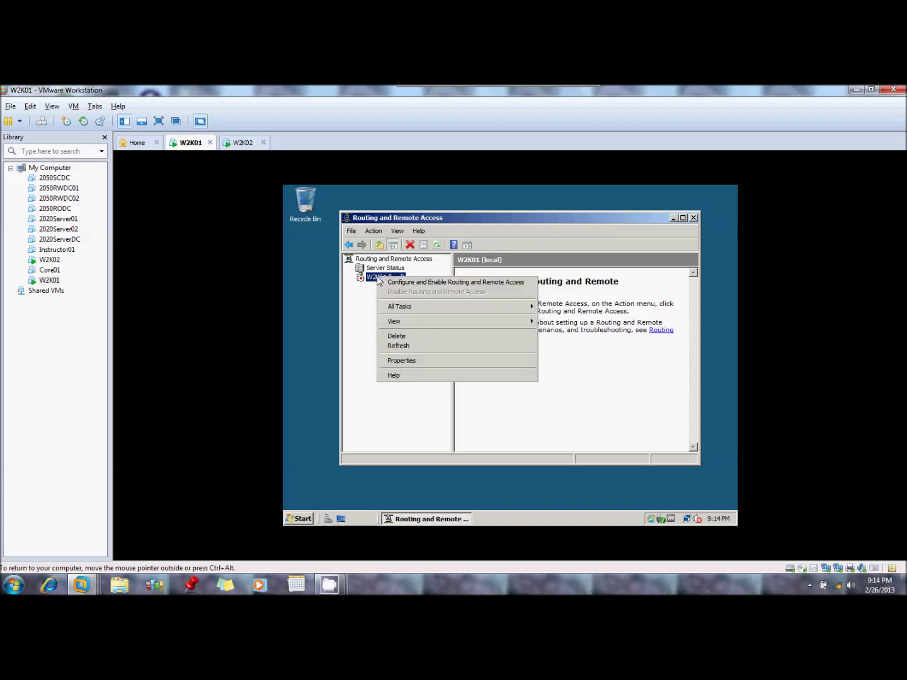
{"action": "left_click", "coordinate": [395, 283]}
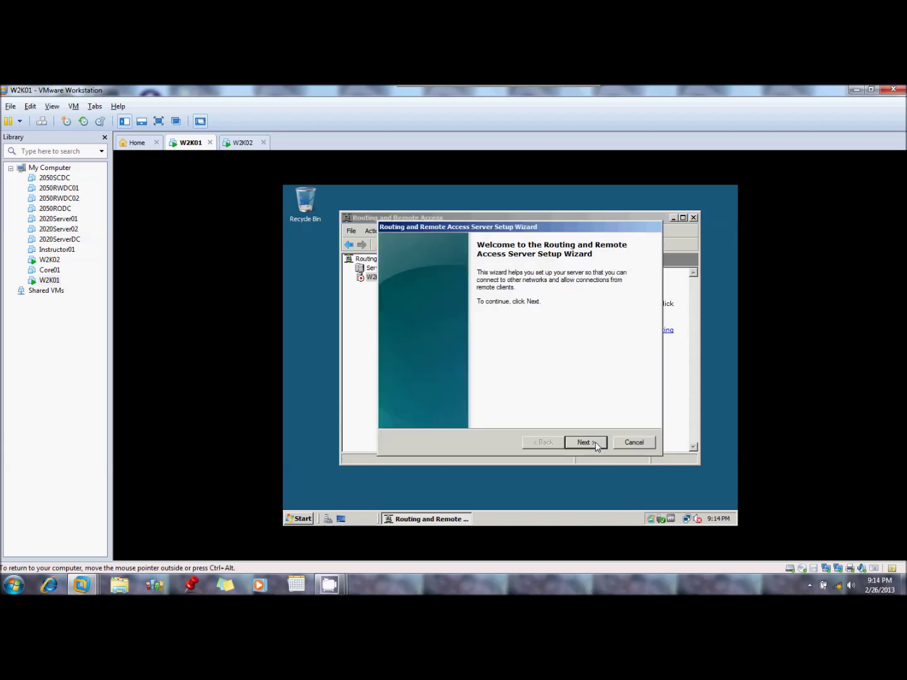
Complete the server setup wizard on W2K01 with a custom configuration enabling LAN routing, and start the Routing and Remote Access service
{"action": "left_click", "coordinate": [595, 442]}
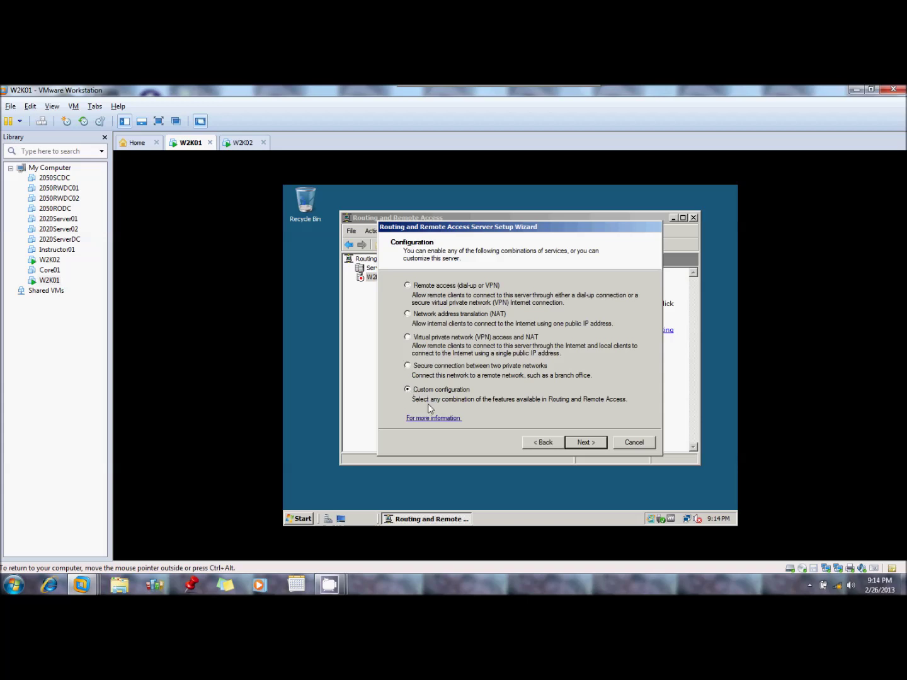
{"action": "left_click", "coordinate": [583, 443]}
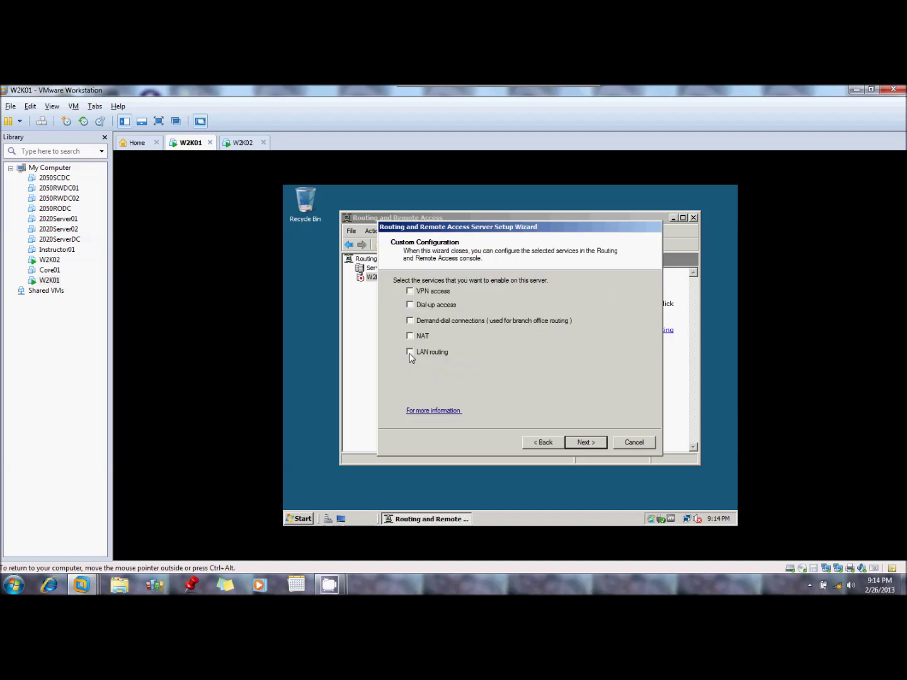
{"action": "left_click", "coordinate": [584, 442]}
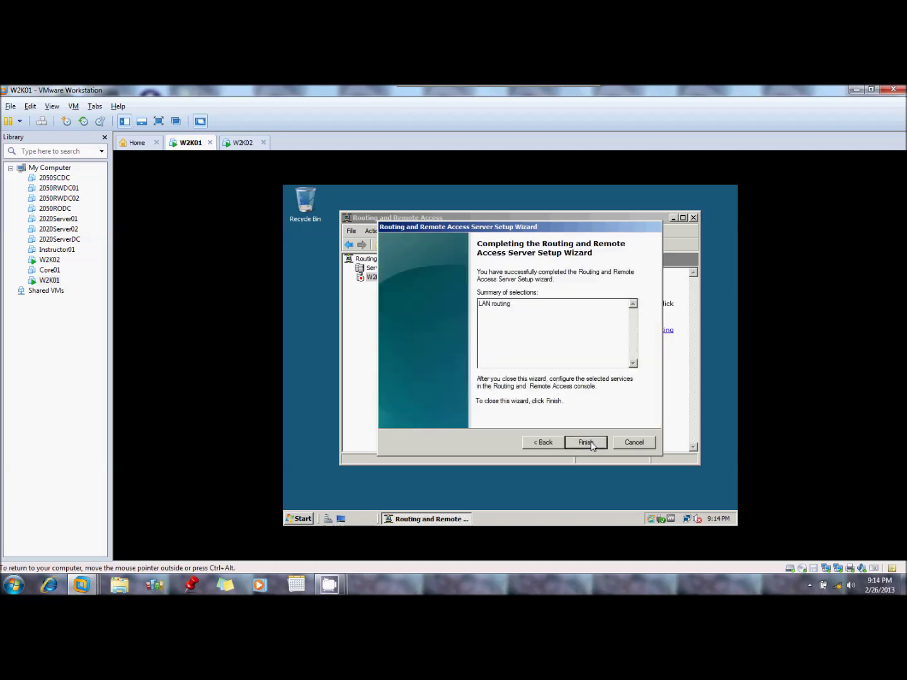
{"action": "left_click", "coordinate": [586, 443]}
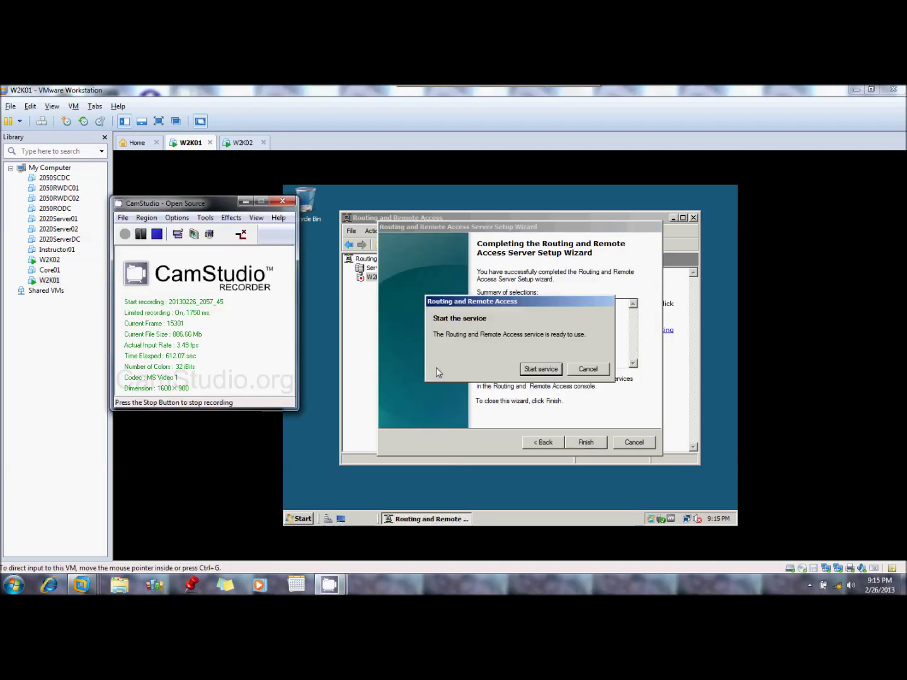
{"action": "left_click", "coordinate": [522, 365]}
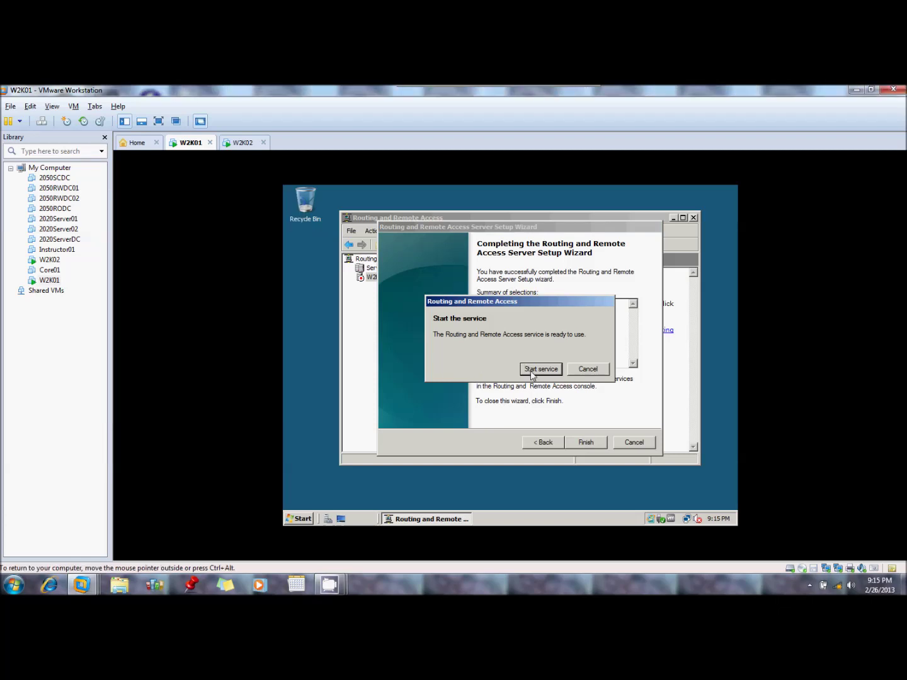
{"action": "left_click", "coordinate": [532, 371]}
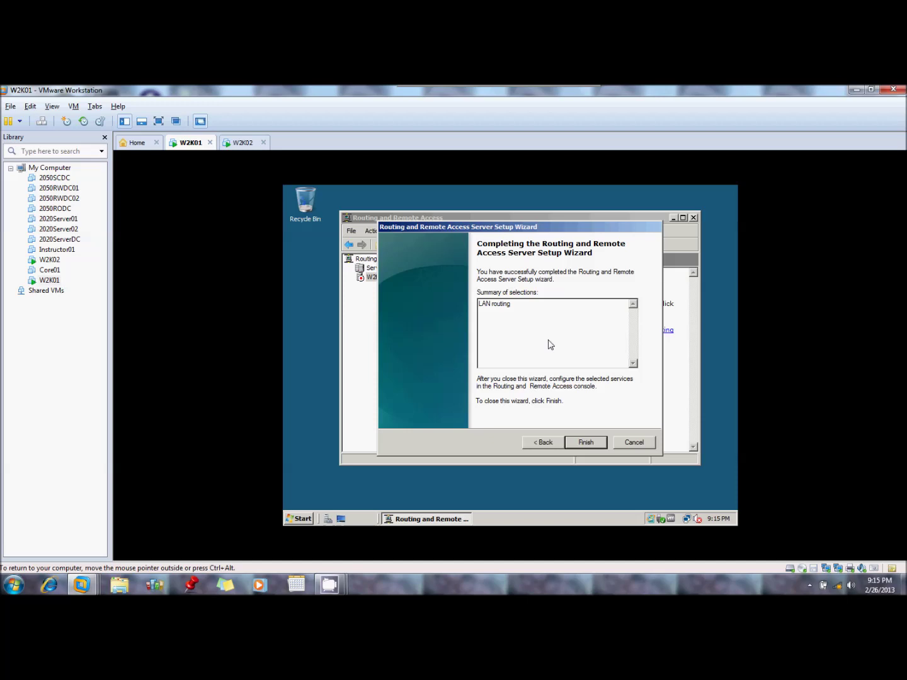
{"action": "key", "text": "Return"}
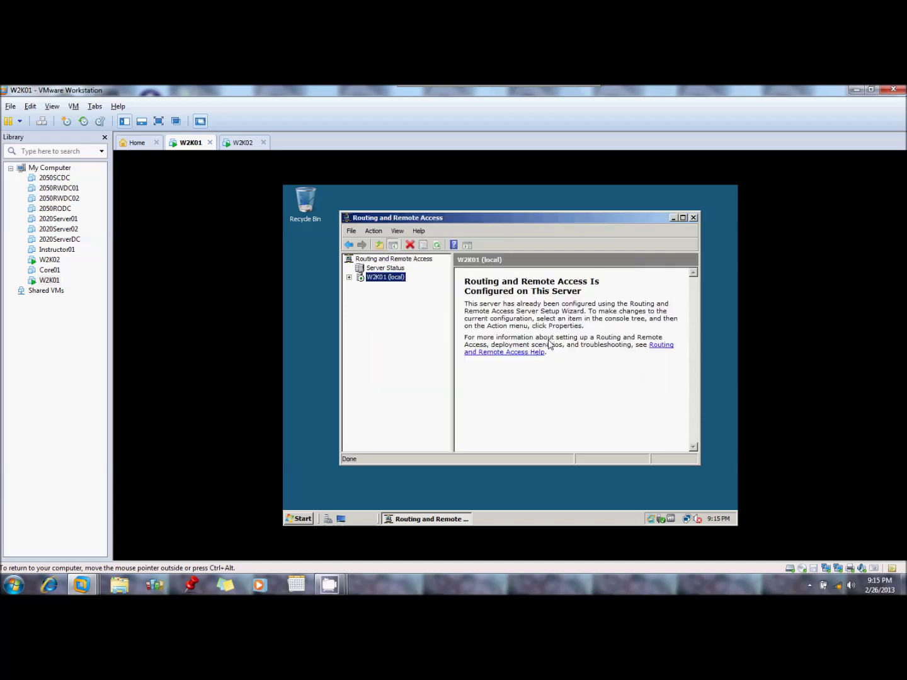
Start a new IPv4 static route on W2K01 and choose Local Area Connection 2 as its interface
{"action": "double_click", "coordinate": [362, 281]}
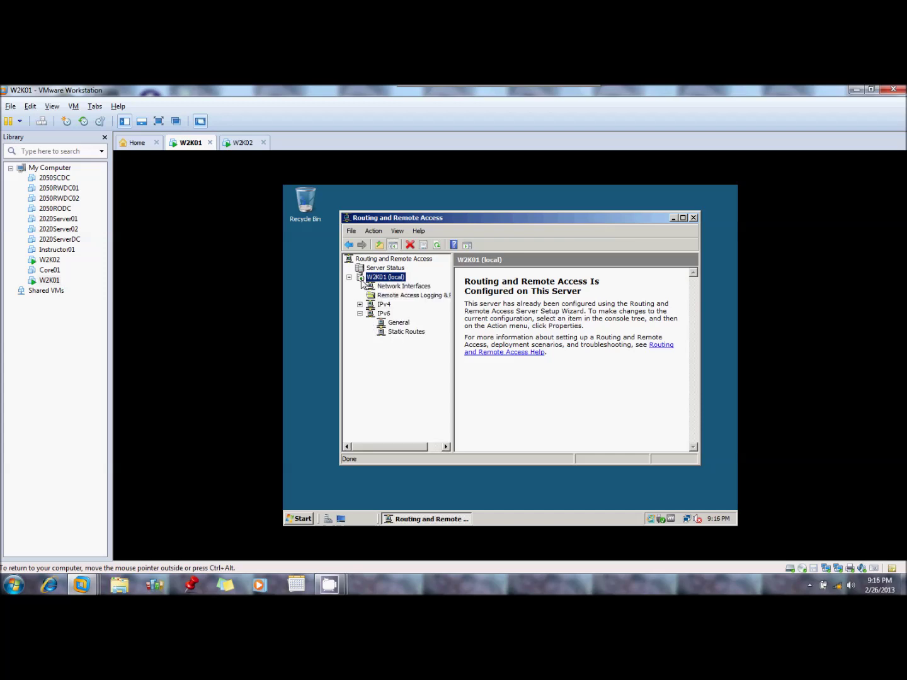
{"action": "left_click", "coordinate": [382, 305]}
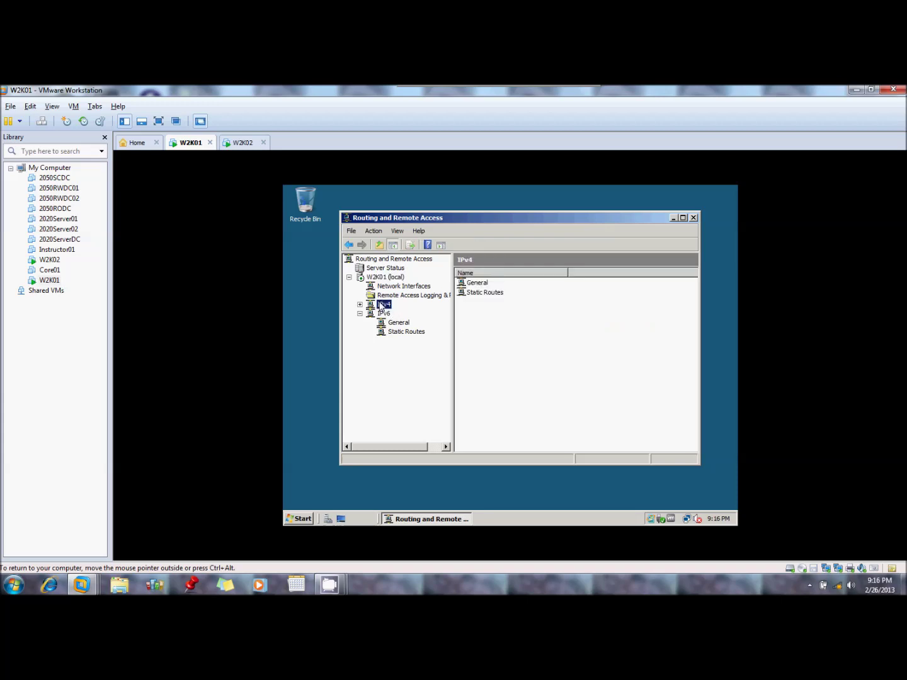
{"action": "left_click", "coordinate": [359, 304]}
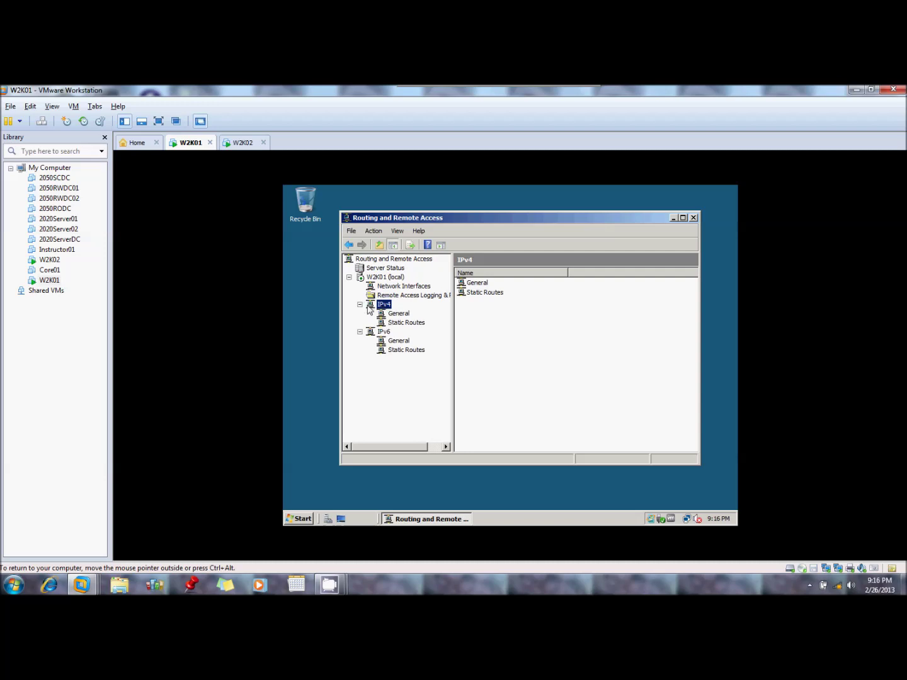
{"action": "right_click", "coordinate": [397, 323]}
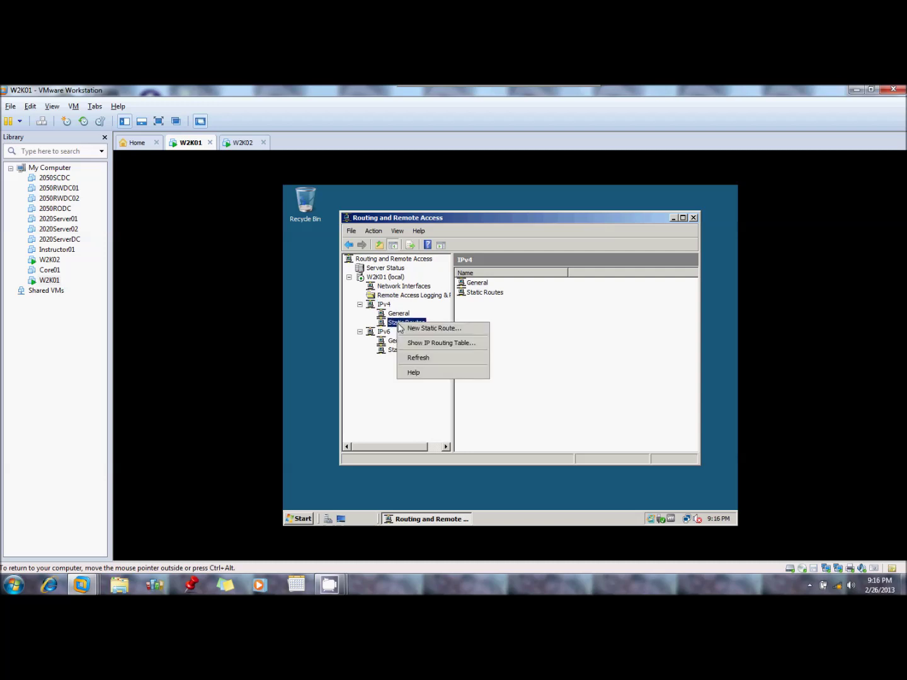
{"action": "left_click", "coordinate": [409, 330]}
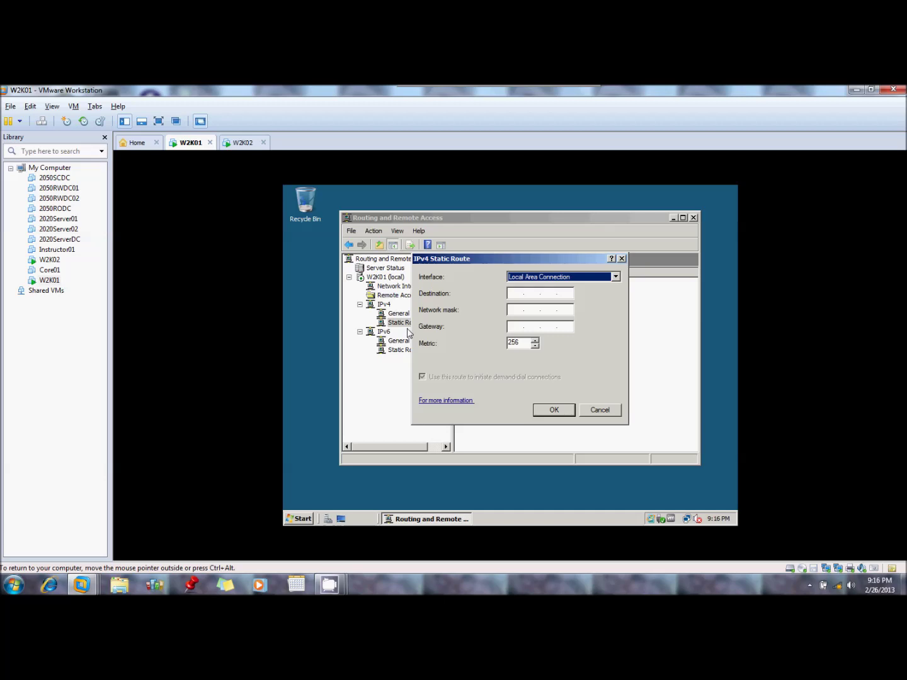
{"action": "left_click", "coordinate": [547, 281]}
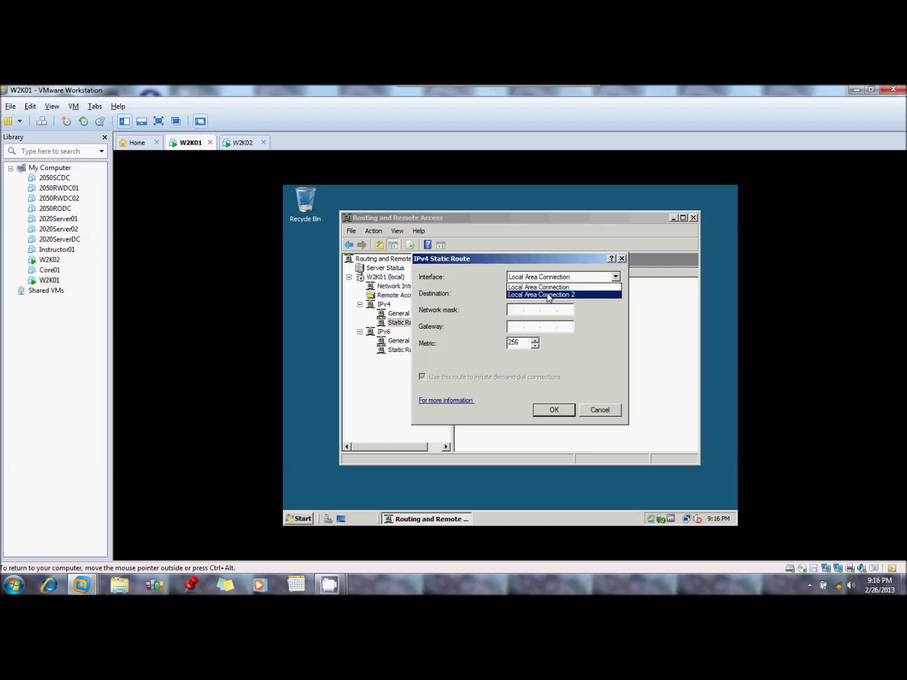
{"action": "left_click", "coordinate": [548, 294]}
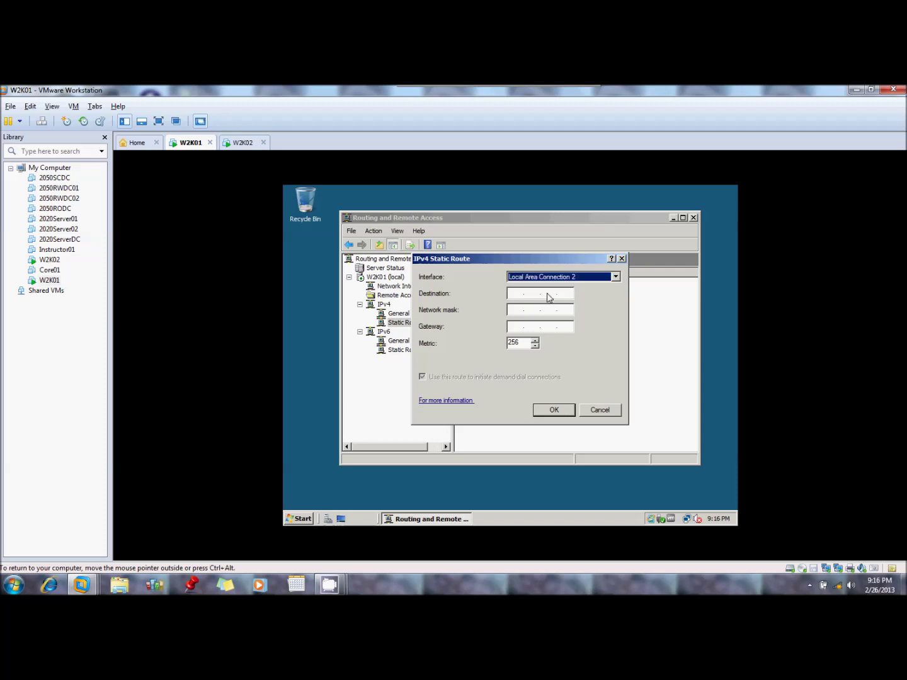
Create the static route with destination 192.168.12.0, network mask 255.255.255.0 and gateway 192.168.11.1
{"action": "left_click", "coordinate": [518, 299]}
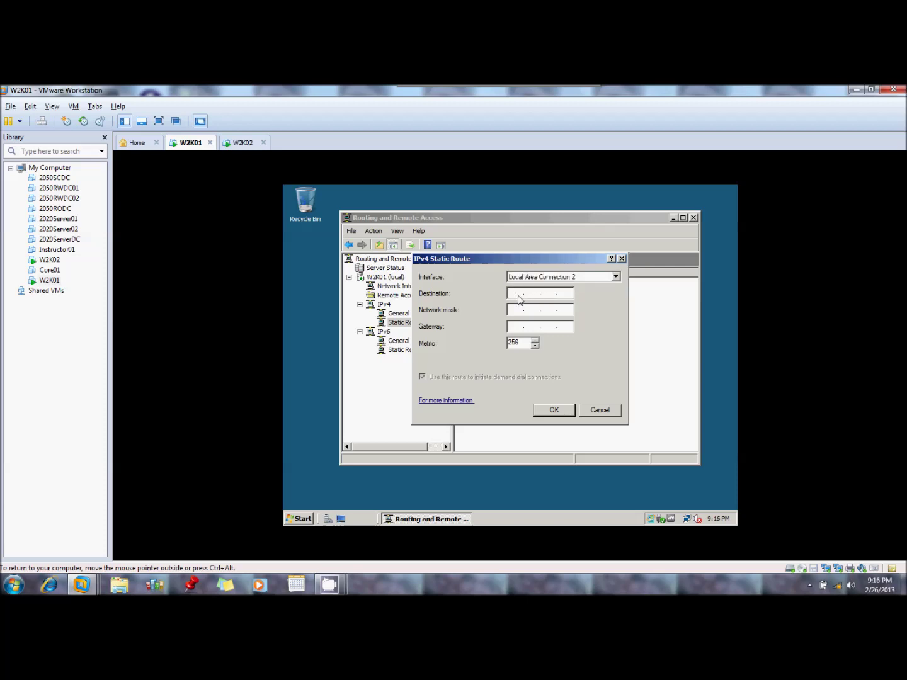
{"action": "type", "text": "192 . 168 . "}
{"action": "type", "text": "12 . "}
{"action": "type", "text": "0"}
{"action": "type", "text": "255"}
{"action": "type", "text": "2555"}
{"action": "type", "text": "255"}
{"action": "type", "text": "0"}
{"action": "left_click", "coordinate": [514, 331]}
{"action": "type", "text": "192.168.11."}
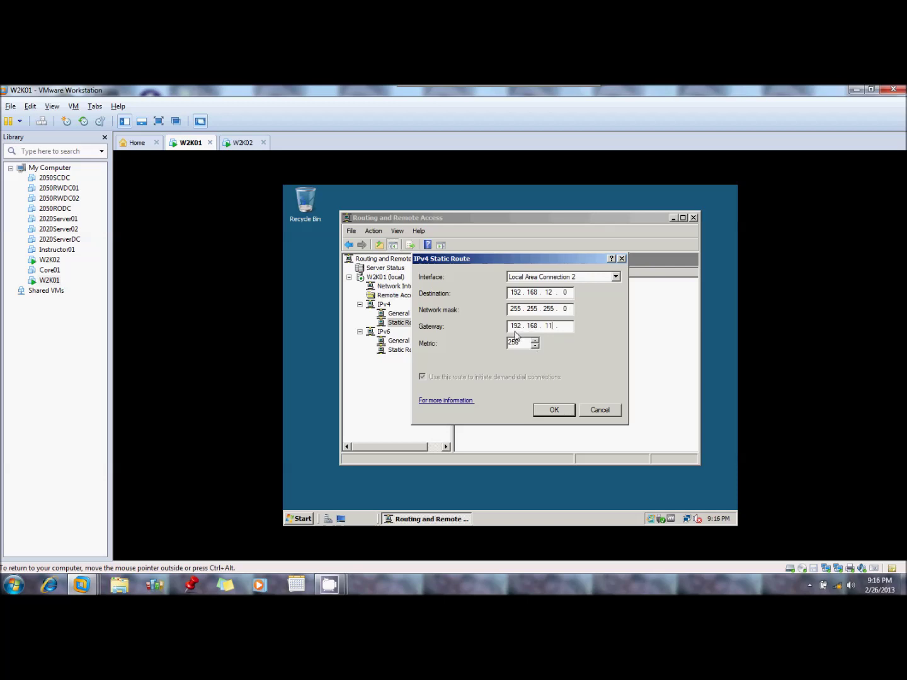
{"action": "type", "text": "1"}
{"action": "left_click", "coordinate": [557, 410]}
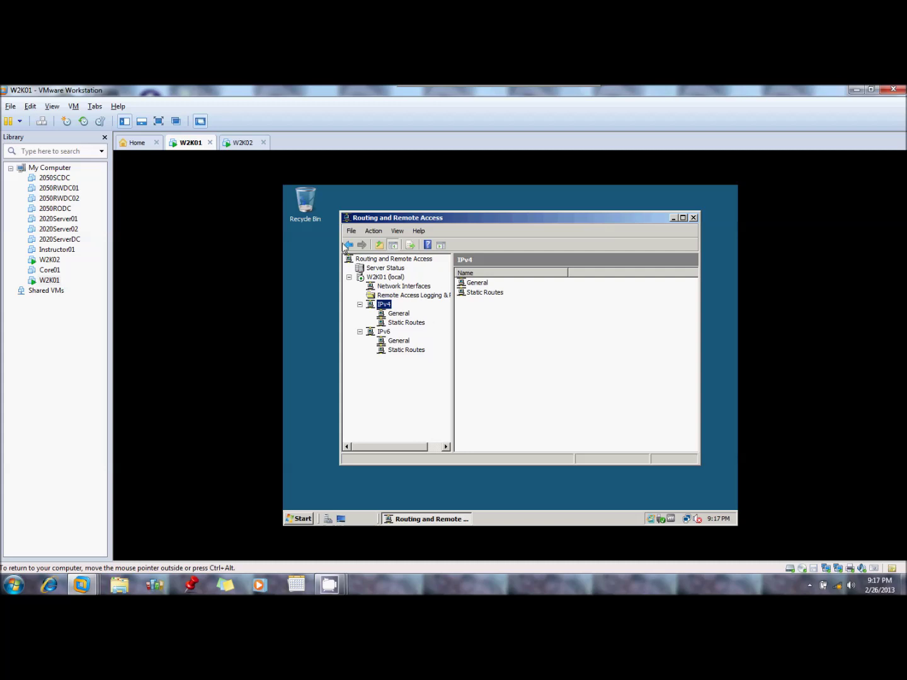
Switch to the W2K02 virtual machine and close its Network Connections and Server Manager windows
{"action": "left_click", "coordinate": [244, 143]}
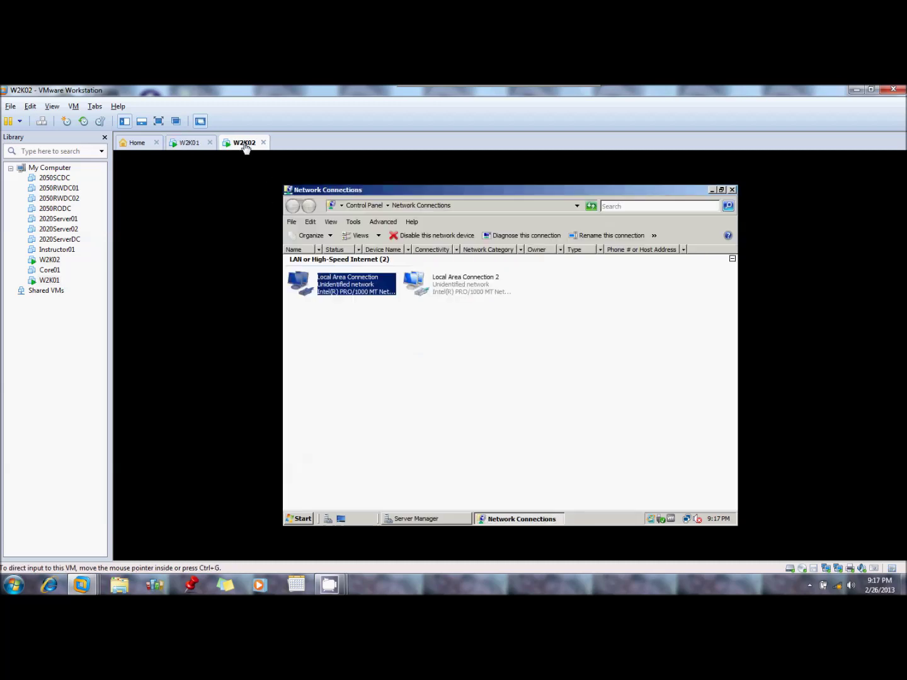
{"action": "left_click", "coordinate": [732, 190]}
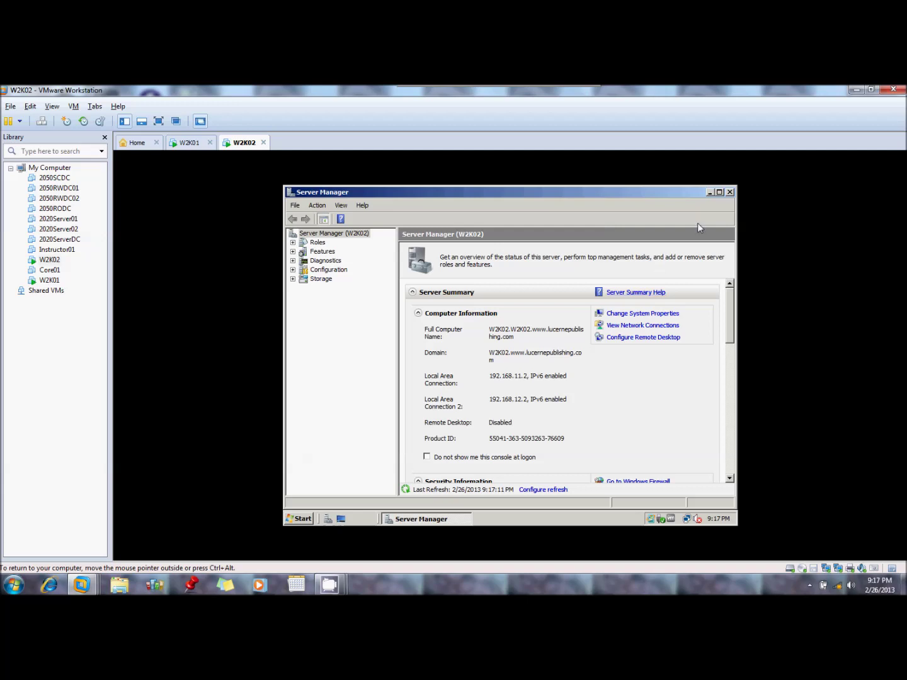
{"action": "left_click", "coordinate": [729, 192]}
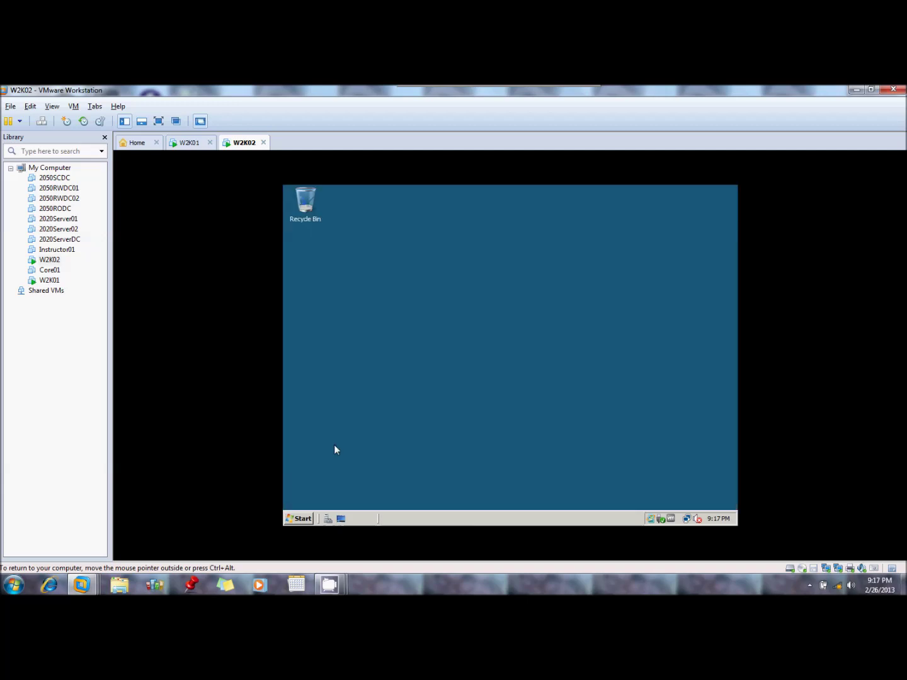
Open the Routing and Remote Access console on W2K02 and start configuring and enabling Routing and Remote Access on W2K02 (local)
{"action": "left_click", "coordinate": [299, 518]}
{"action": "mouse_move", "coordinate": [468, 381]}
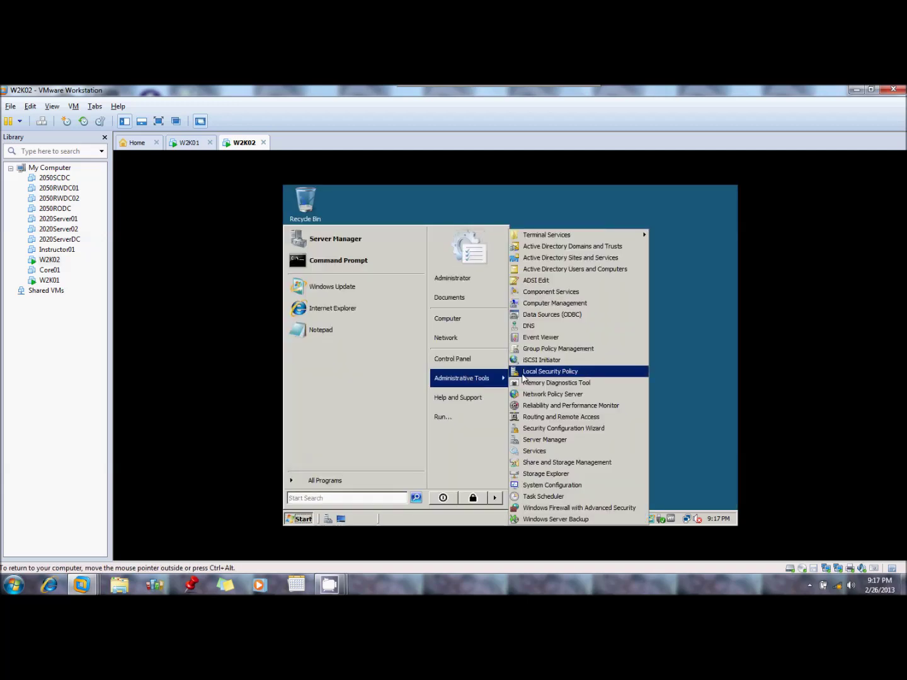
{"action": "left_click", "coordinate": [556, 417]}
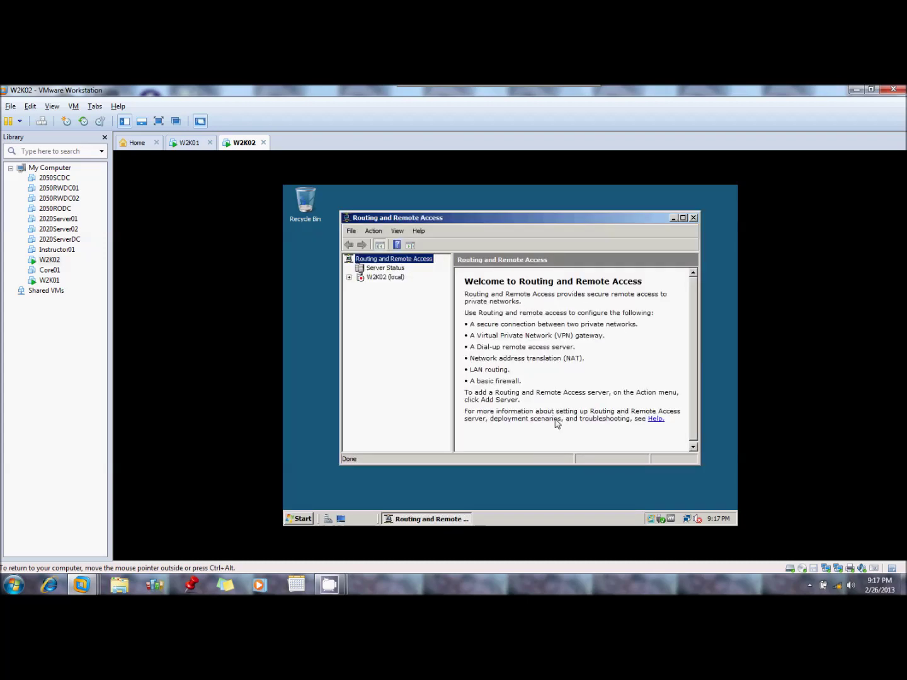
{"action": "right_click", "coordinate": [381, 279]}
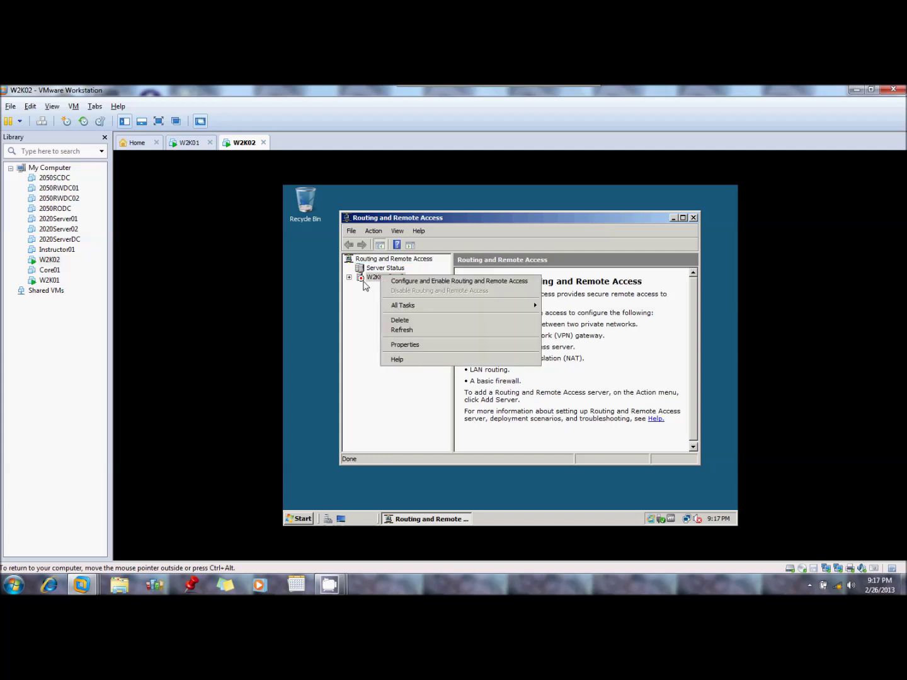
{"action": "left_click", "coordinate": [349, 277]}
{"action": "right_click", "coordinate": [372, 278]}
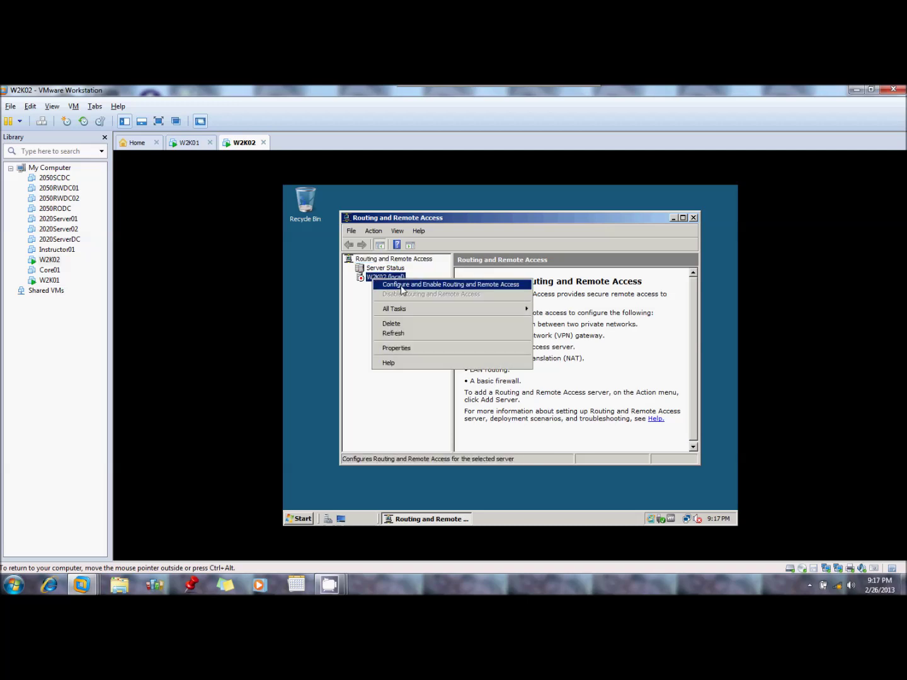
{"action": "left_click", "coordinate": [401, 286]}
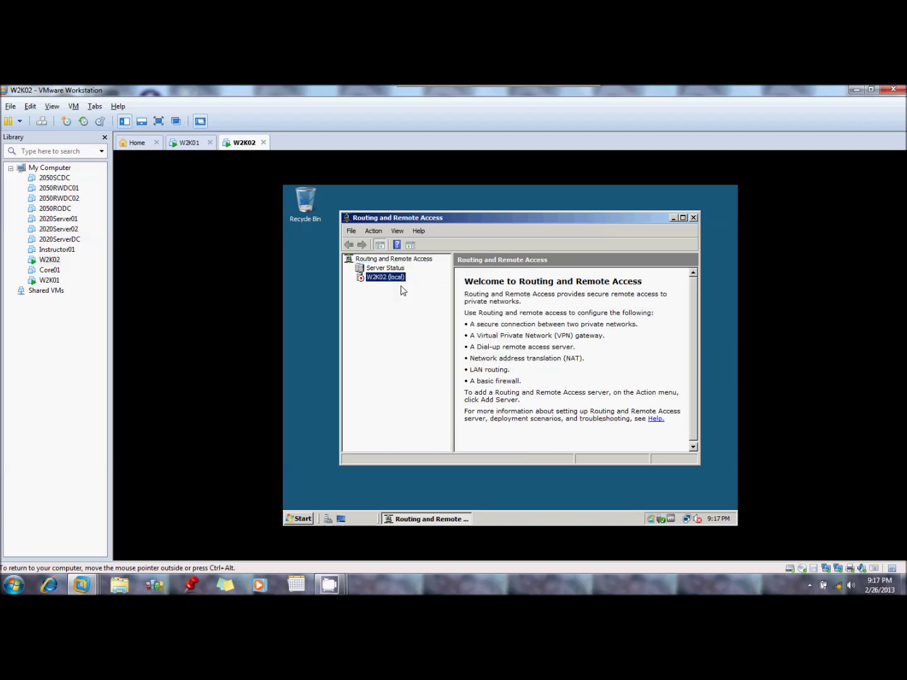
Complete the server setup wizard on W2K02 with a custom configuration enabling LAN routing, and start the Routing and Remote Access service
{"action": "left_click", "coordinate": [586, 442]}
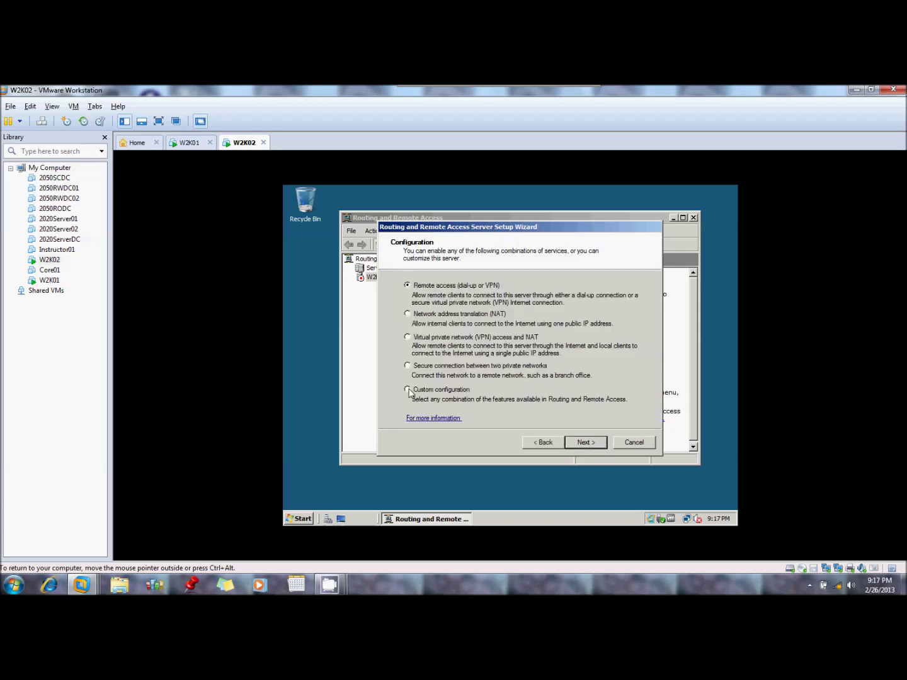
{"action": "left_click", "coordinate": [408, 390]}
{"action": "left_click", "coordinate": [595, 444]}
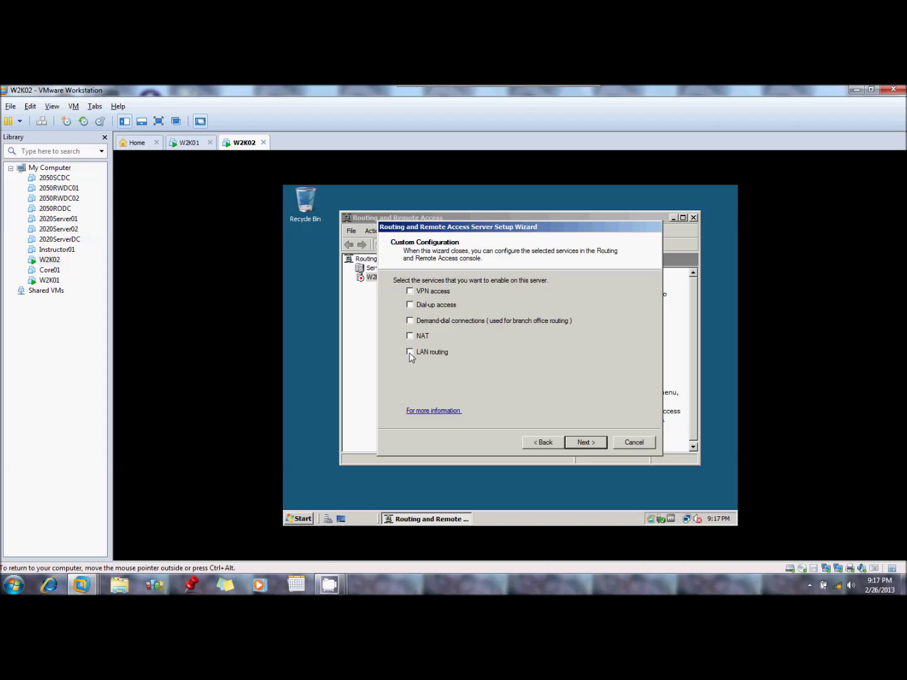
{"action": "left_click", "coordinate": [574, 442]}
{"action": "left_click", "coordinate": [578, 447]}
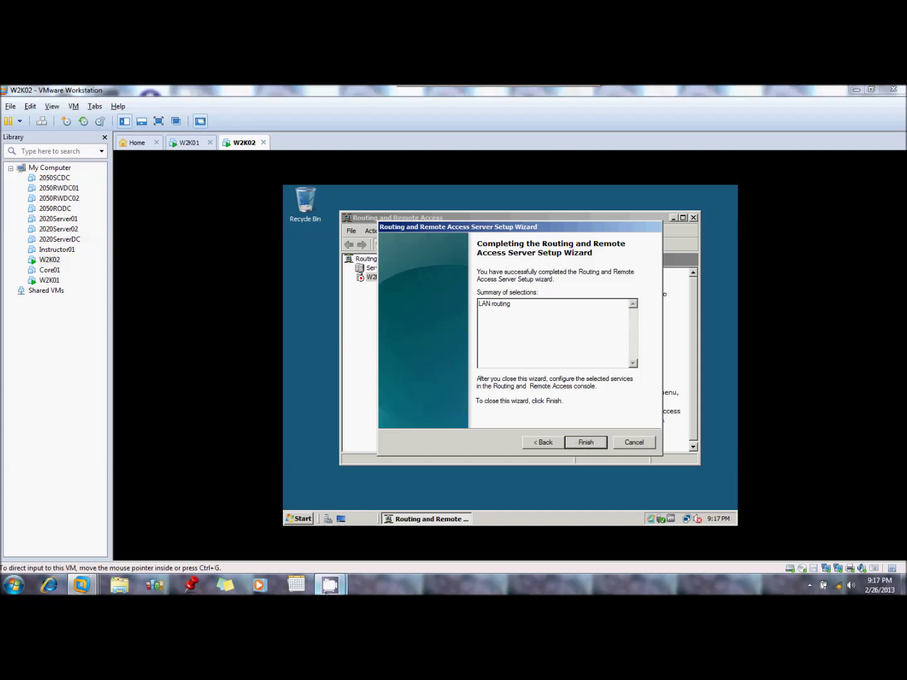
{"action": "left_click", "coordinate": [329, 585]}
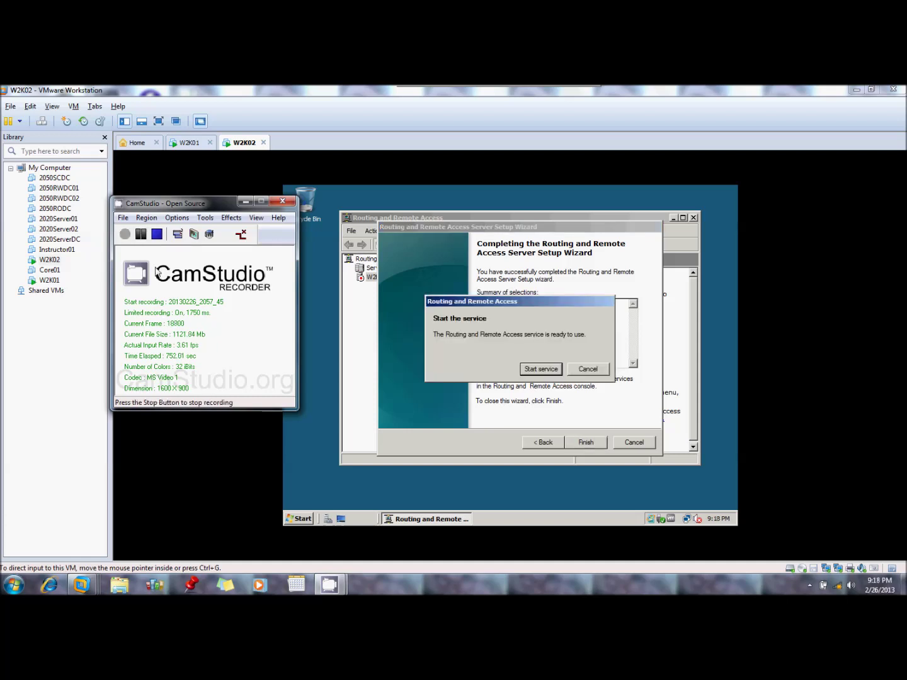
{"action": "left_click", "coordinate": [411, 397]}
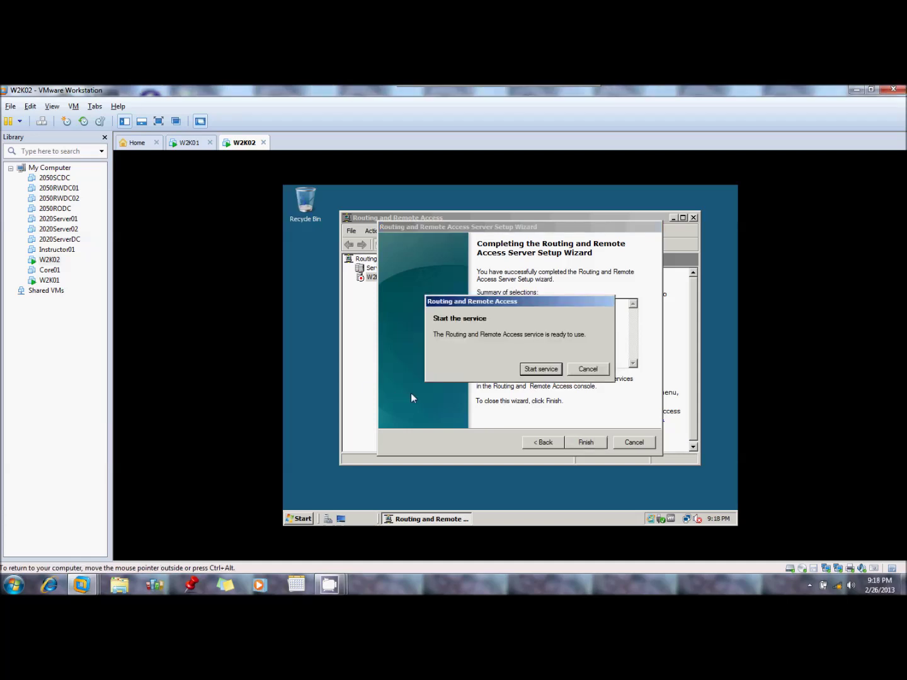
{"action": "left_click", "coordinate": [541, 369]}
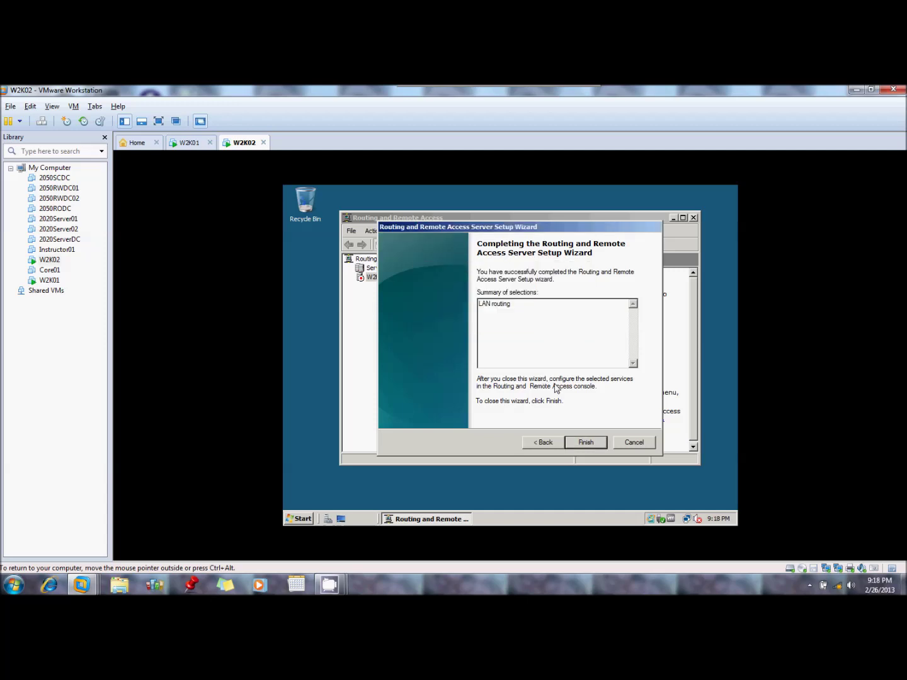
{"action": "key", "text": "Return"}
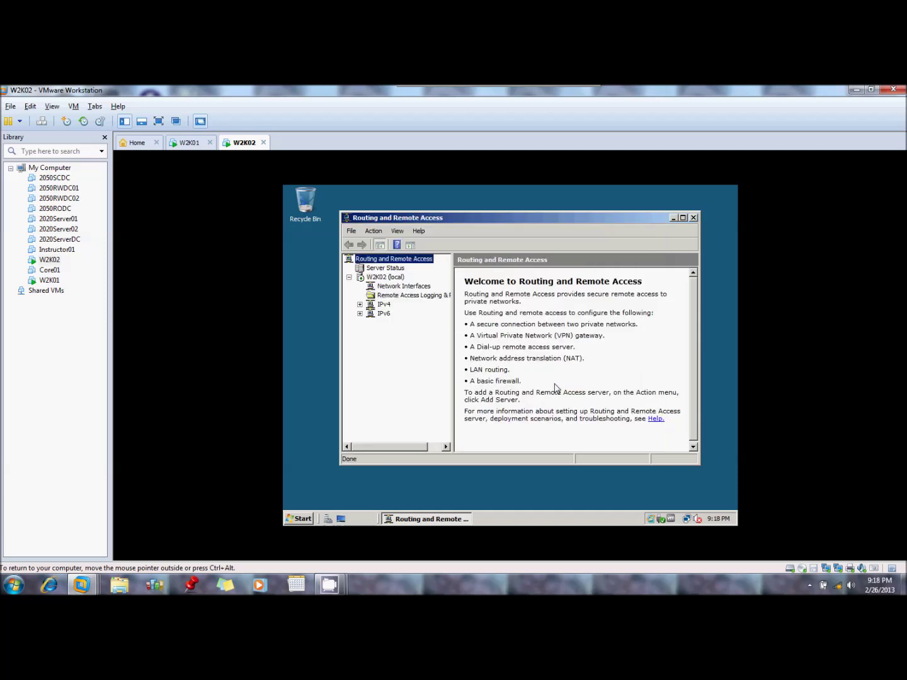
Start a new IPv4 static route on W2K02 with destination 192.168.10.0 and network mask 255.255.255.0
{"action": "left_click", "coordinate": [359, 305]}
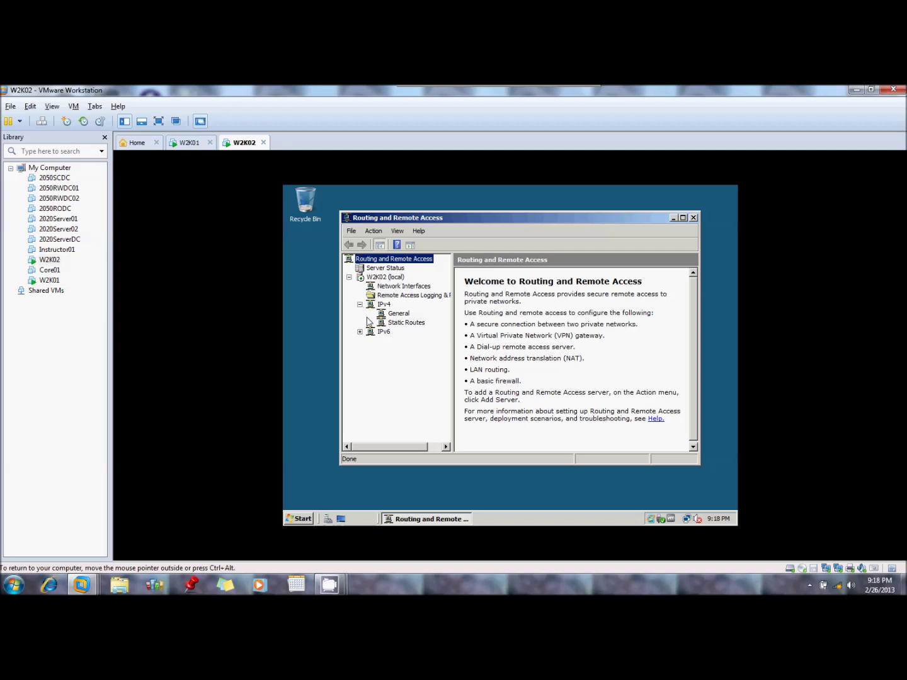
{"action": "right_click", "coordinate": [409, 324]}
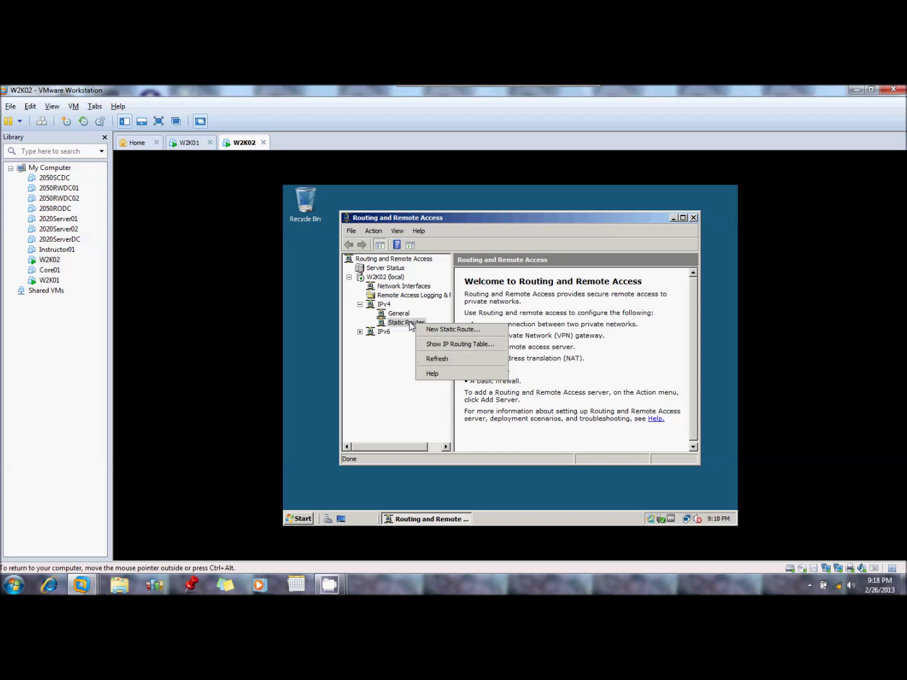
{"action": "left_click", "coordinate": [430, 329]}
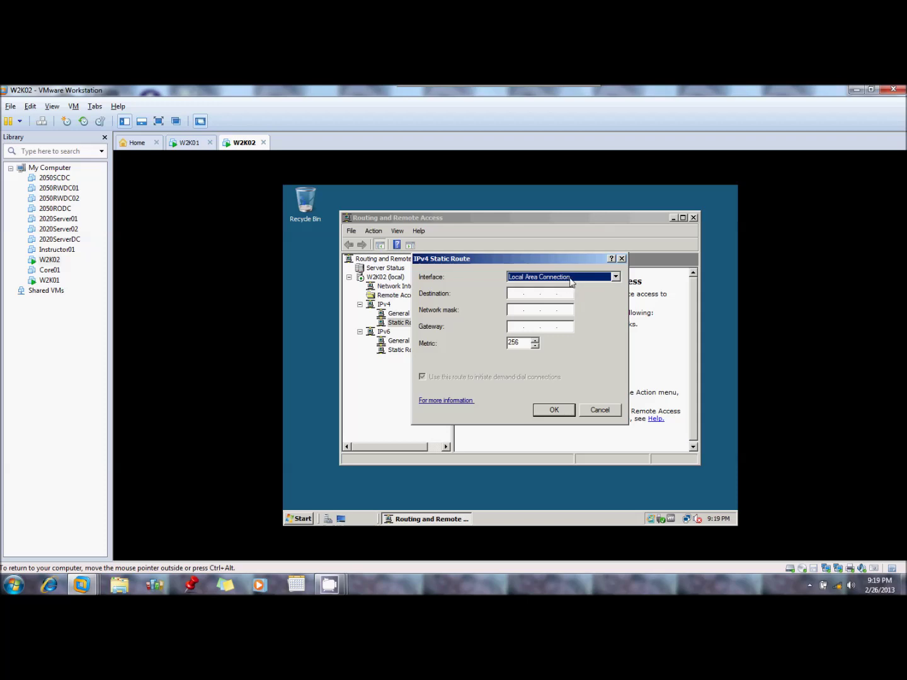
{"action": "left_click", "coordinate": [524, 299]}
{"action": "type", "text": "192.168."}
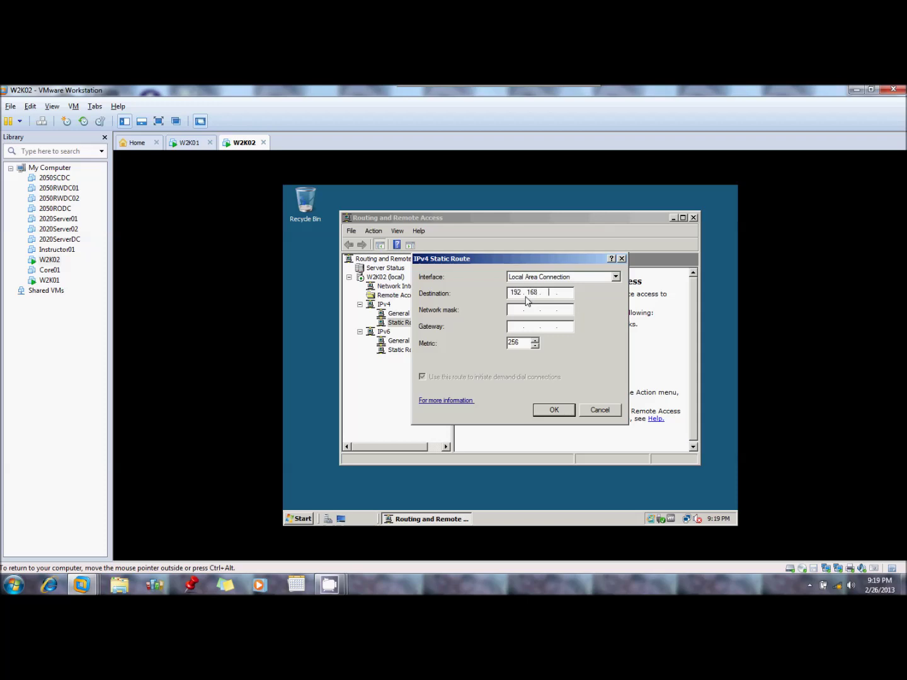
{"action": "type", "text": "10.0"}
{"action": "key", "text": "Tab"}
{"action": "type", "text": "255 . 255 . 255 . 0"}
Enter a gateway address on the 192.168.12 subnet for the static route and save the route
{"action": "left_click", "coordinate": [518, 325]}
{"action": "type", "text": "192.168.12."}
{"action": "type", "text": "1"}
{"action": "type", "text": "2"}
{"action": "left_click", "coordinate": [554, 411]}
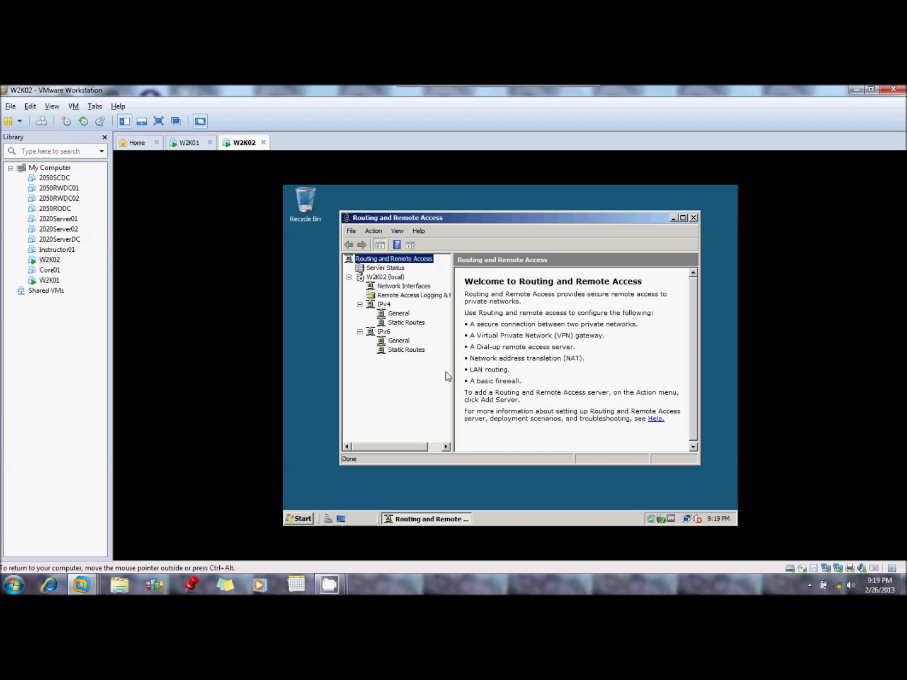
Open a Command Prompt on W2K02 and test connectivity by running ping 192.168.10.1
{"action": "left_click", "coordinate": [301, 520]}
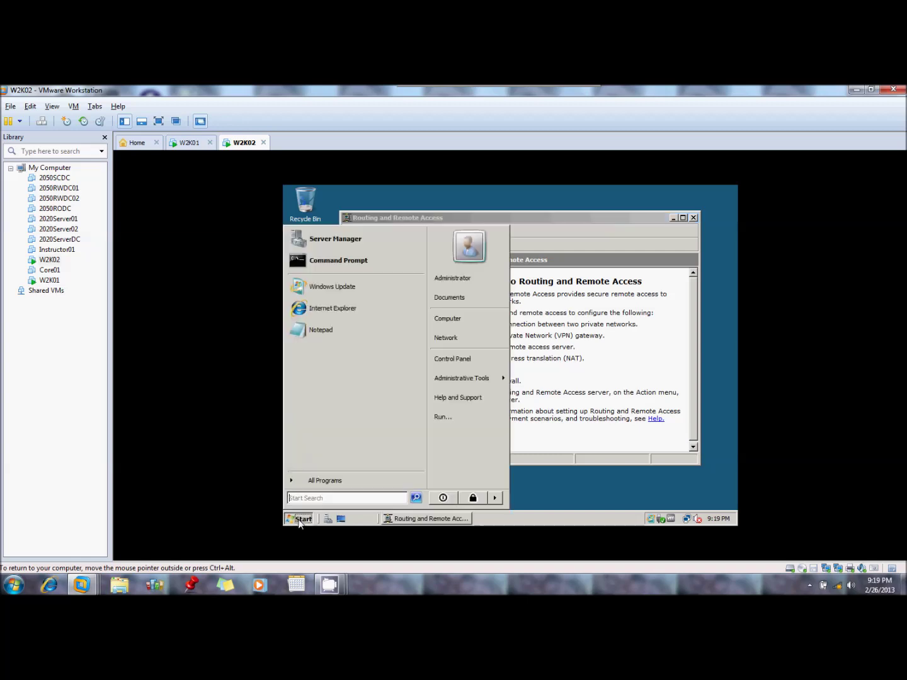
{"action": "left_click", "coordinate": [346, 259]}
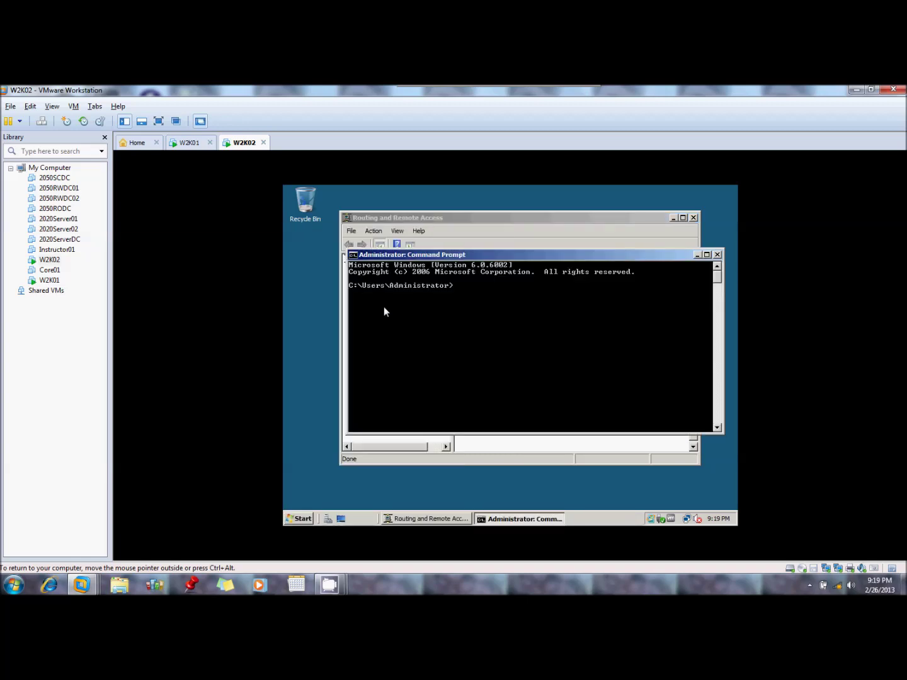
{"action": "type", "text": "ping 192.168.10.1"}
{"action": "key", "text": "Return"}
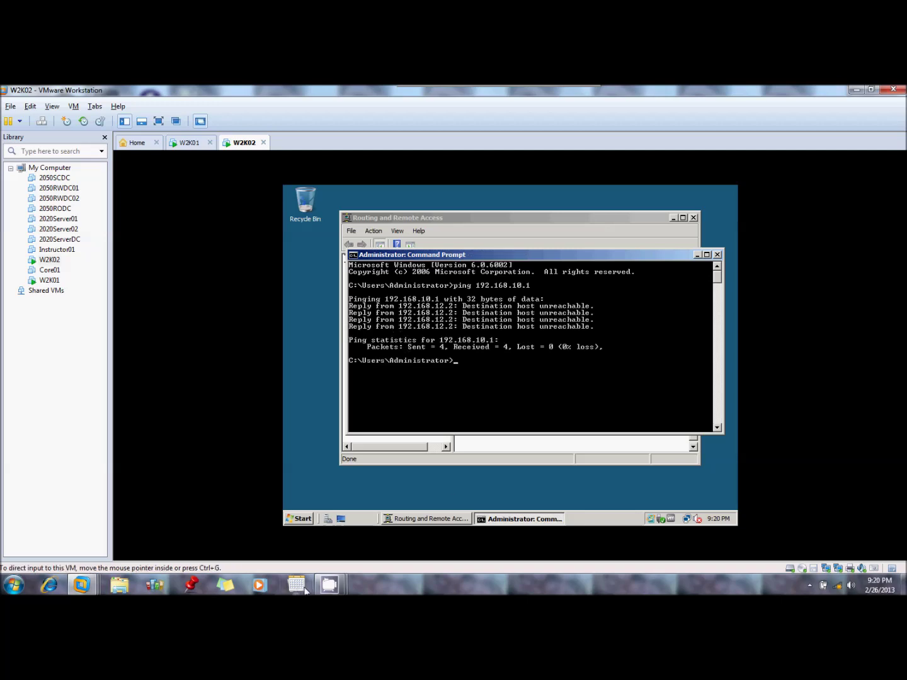
{"action": "mouse_move", "coordinate": [329, 584]}
{"action": "left_click", "coordinate": [268, 540]}
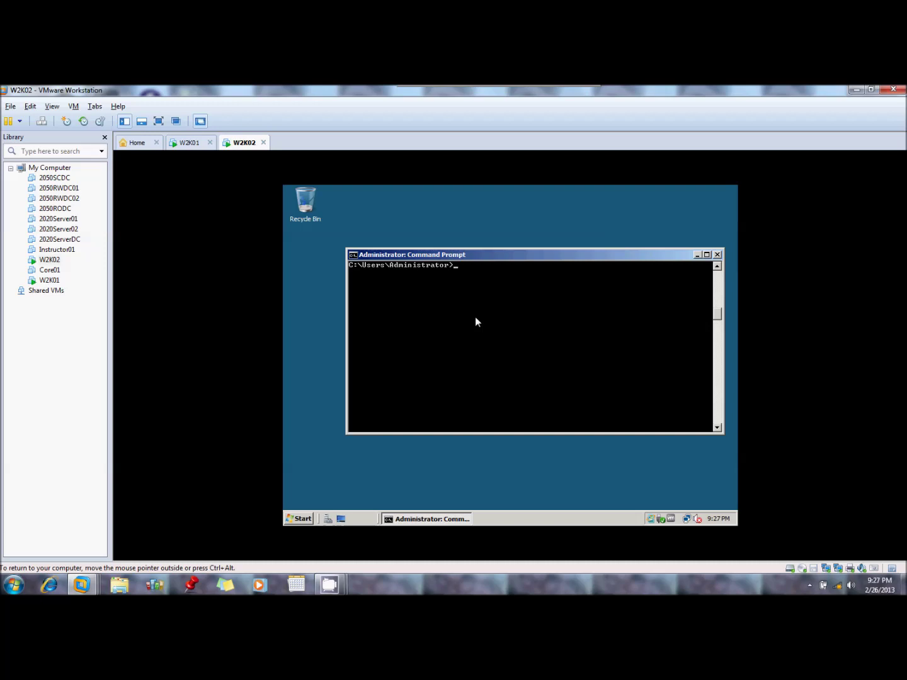
Run ping 192.168.10.1 again from the W2K02 command prompt to retest the route
{"action": "type", "text": "ing 192.168"}
{"action": "type", "text": ".10.1"}
{"action": "key", "text": "Return"}
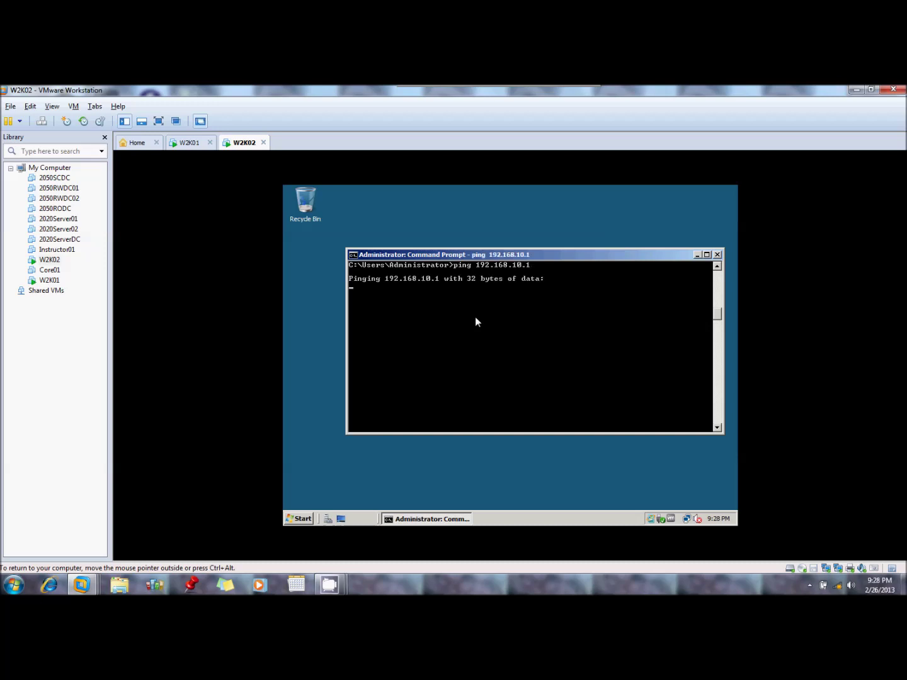